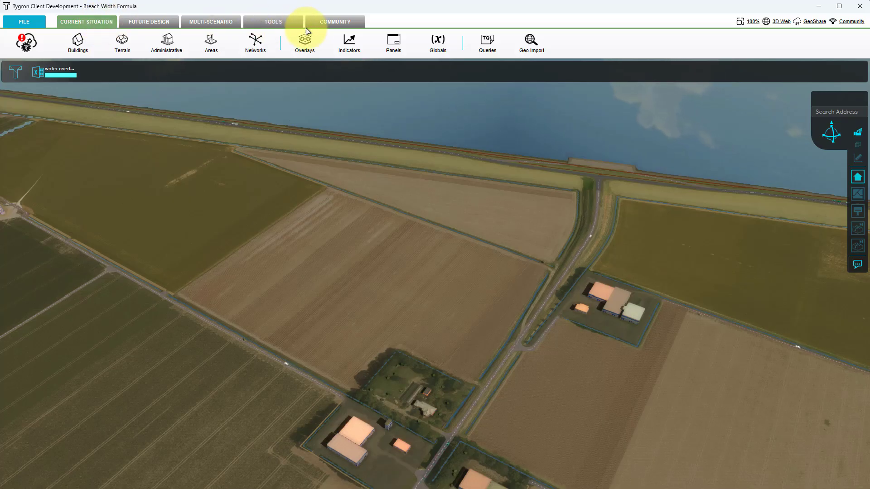
Review the Breach area's dimensions, external water input and growth settings in the Flooding overlay's configuration wizard
{"action": "left_click", "coordinate": [306, 40]}
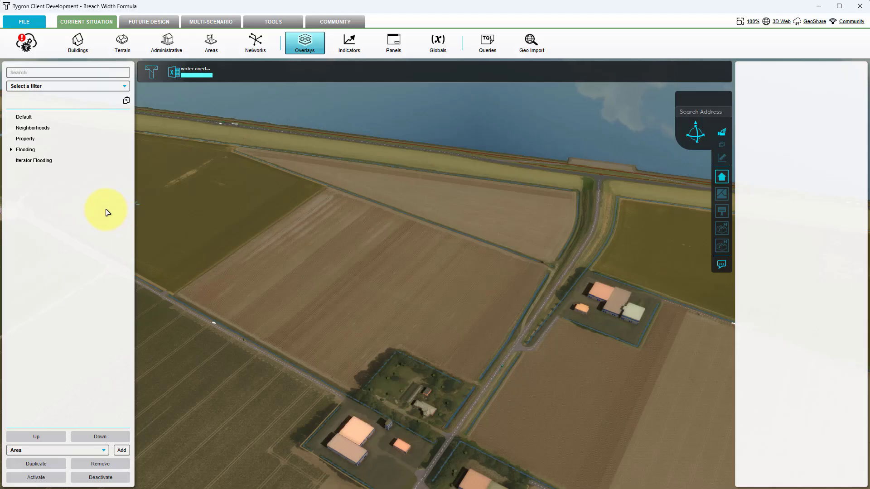
{"action": "left_click", "coordinate": [25, 150]}
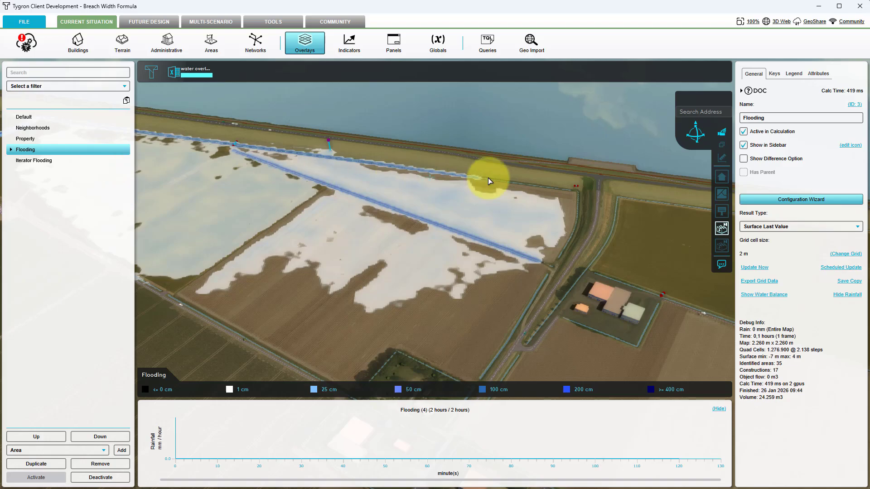
{"action": "left_click", "coordinate": [779, 201]}
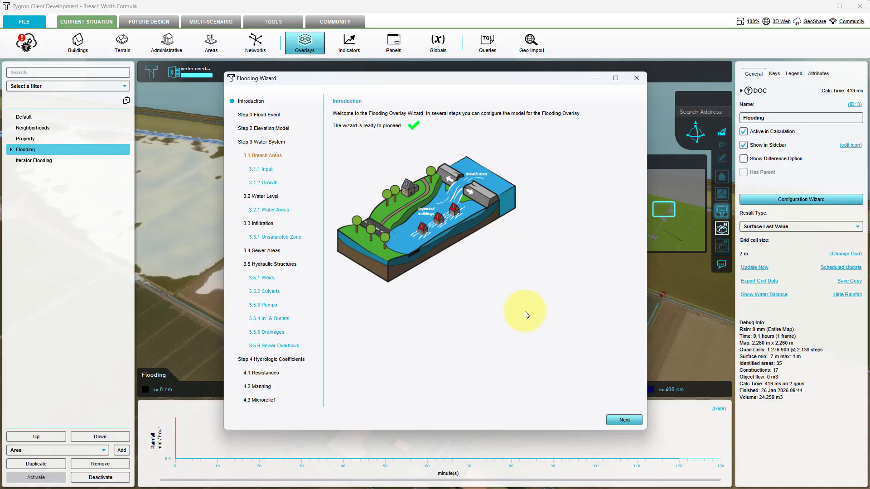
{"action": "left_click", "coordinate": [256, 158]}
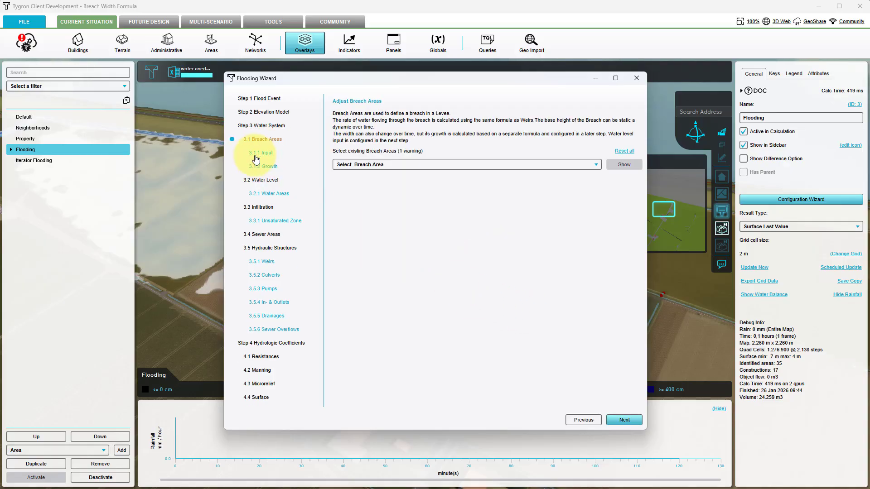
{"action": "left_click", "coordinate": [414, 163]}
{"action": "left_click", "coordinate": [371, 186]}
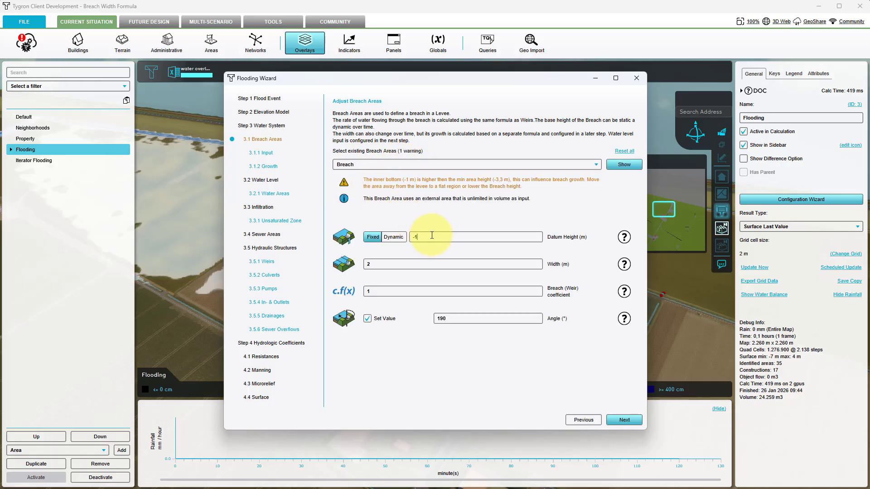
{"action": "left_click", "coordinate": [466, 317]}
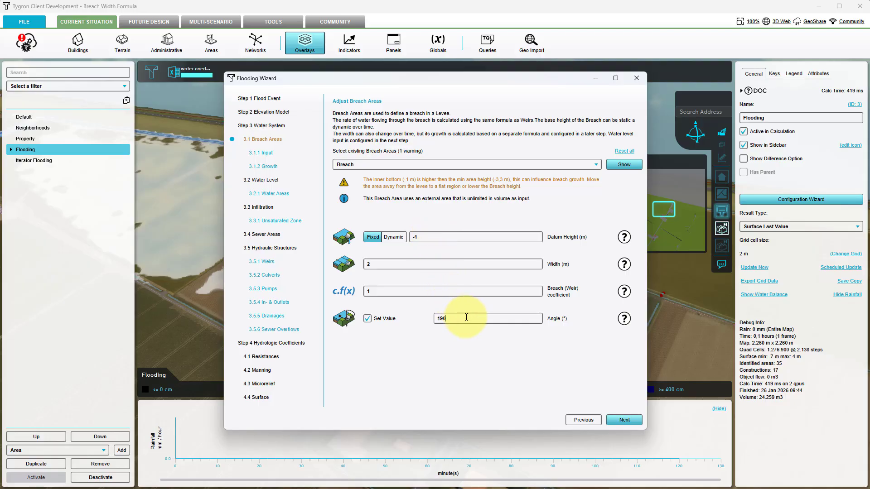
{"action": "left_click", "coordinate": [618, 420]}
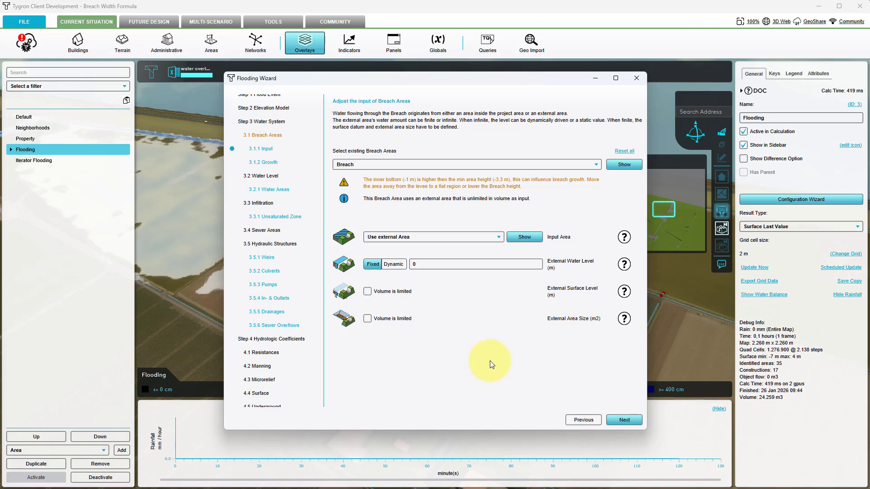
{"action": "left_click", "coordinate": [617, 420]}
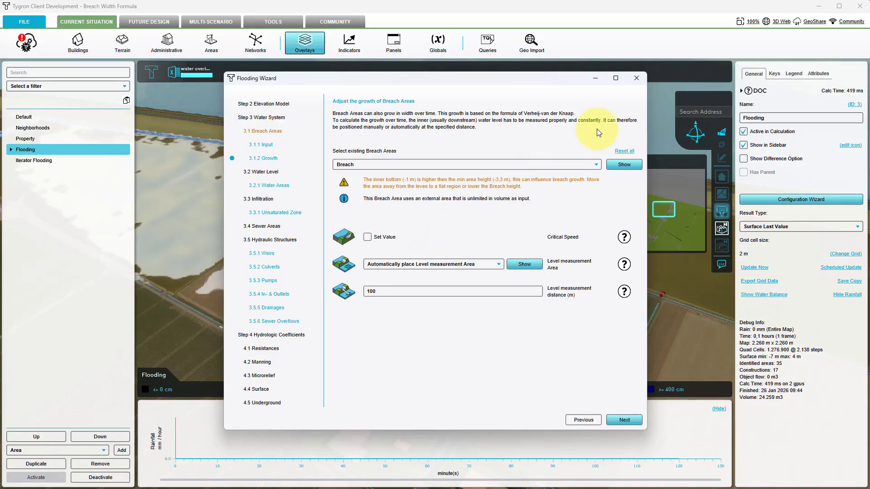
{"action": "left_click", "coordinate": [635, 80]}
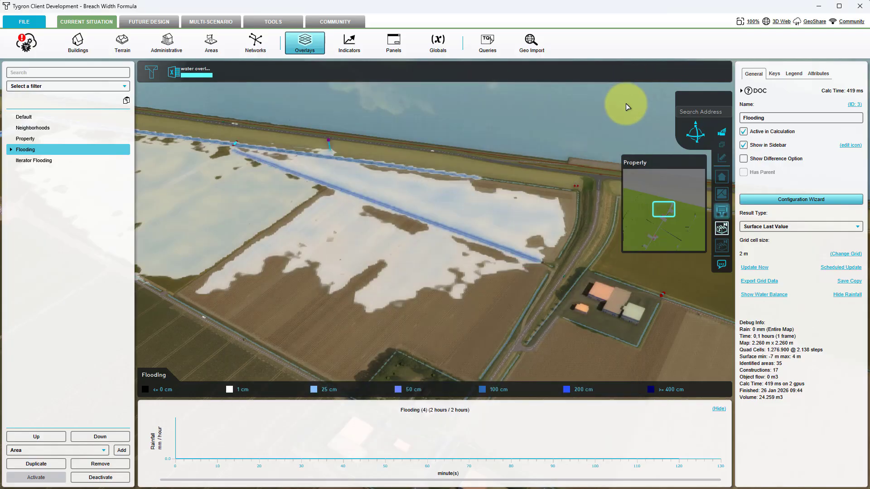
Import breach_width_iteration_before.xlsx from the Public Share folder panels/water as a template Excel panel
{"action": "left_click", "coordinate": [402, 45]}
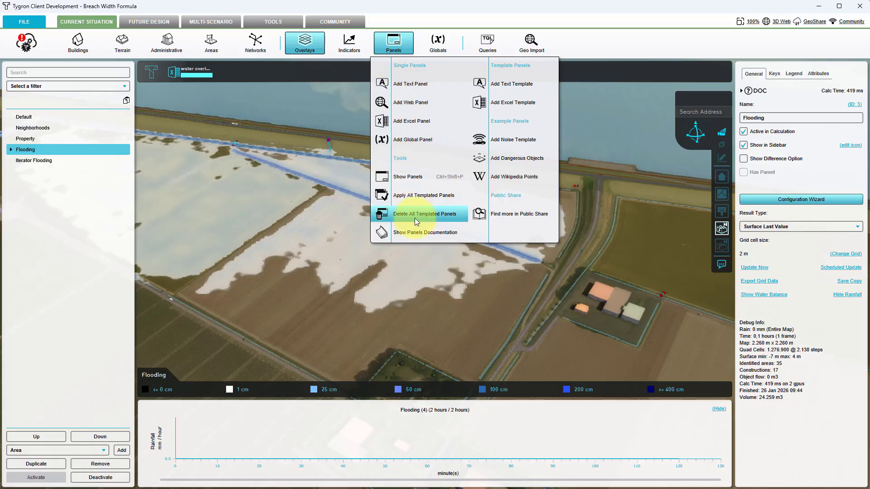
{"action": "left_click", "coordinate": [531, 219]}
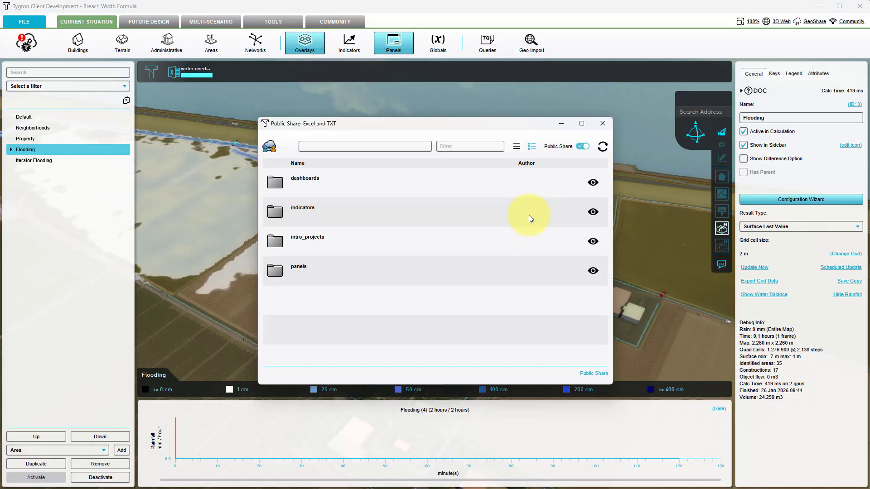
{"action": "double_click", "coordinate": [306, 267]}
{"action": "double_click", "coordinate": [305, 181]}
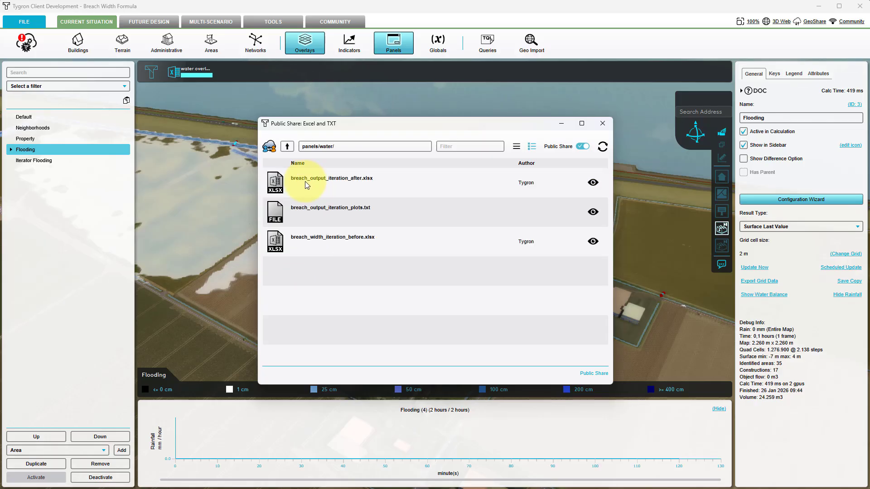
{"action": "left_click", "coordinate": [593, 241]}
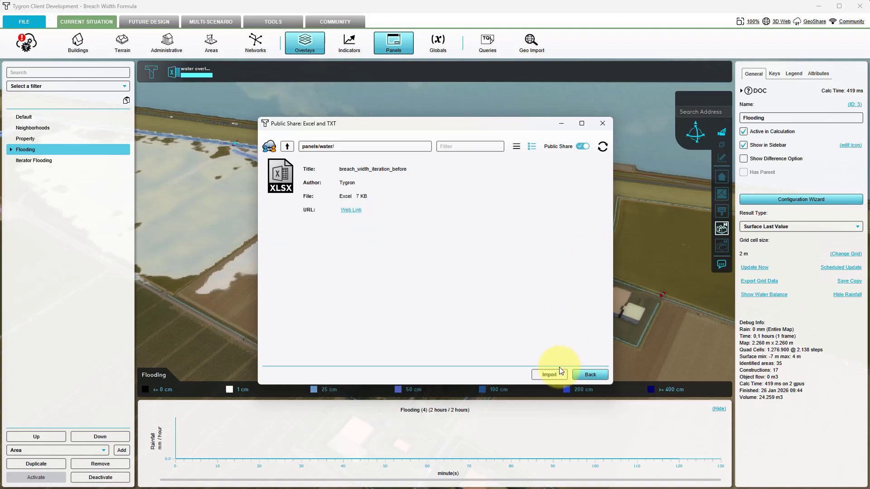
{"action": "left_click", "coordinate": [549, 375]}
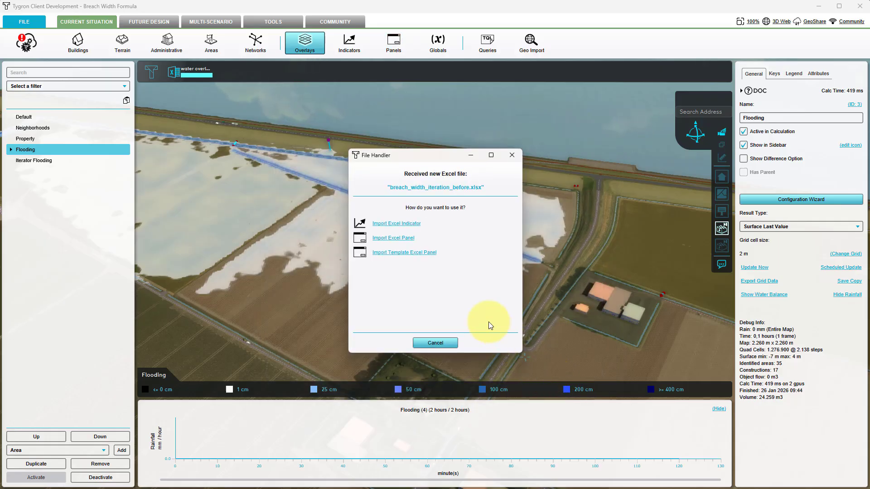
{"action": "left_click", "coordinate": [426, 253]}
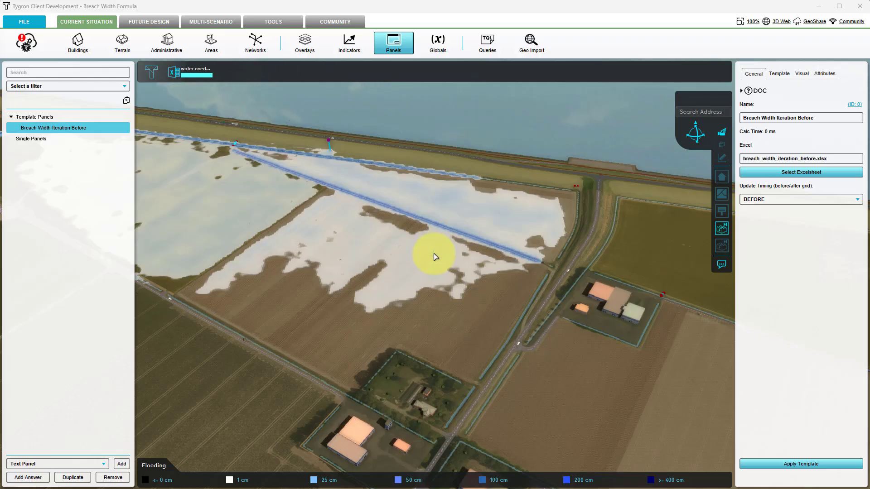
Apply the Breach Width Iteration Before template to AREAS that have the BREACH_HEIGHT attribute
{"action": "left_click", "coordinate": [778, 74]}
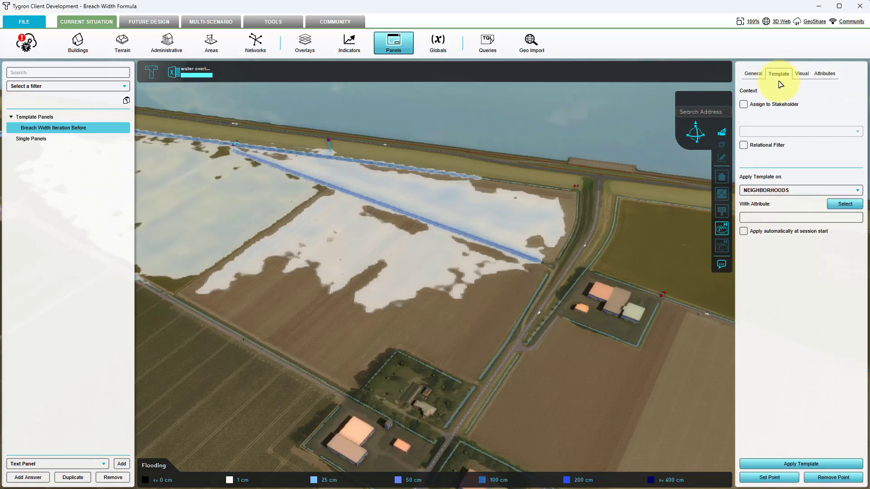
{"action": "left_click", "coordinate": [775, 192]}
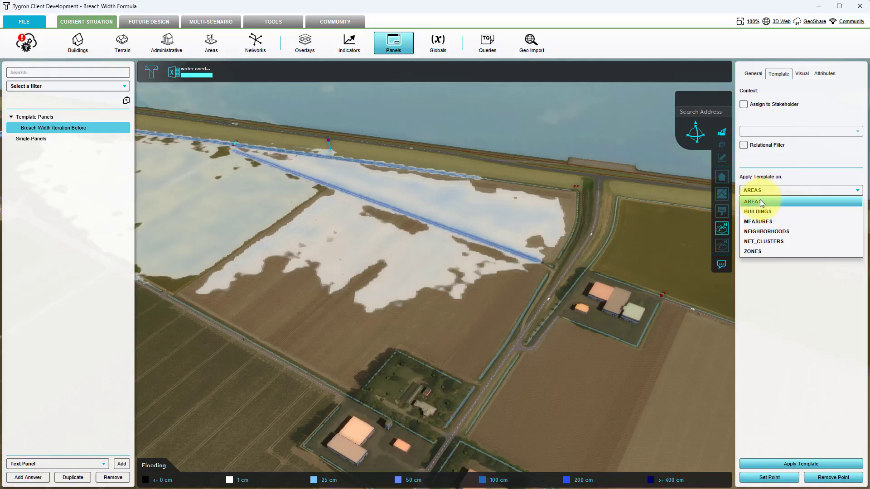
{"action": "left_click", "coordinate": [761, 202]}
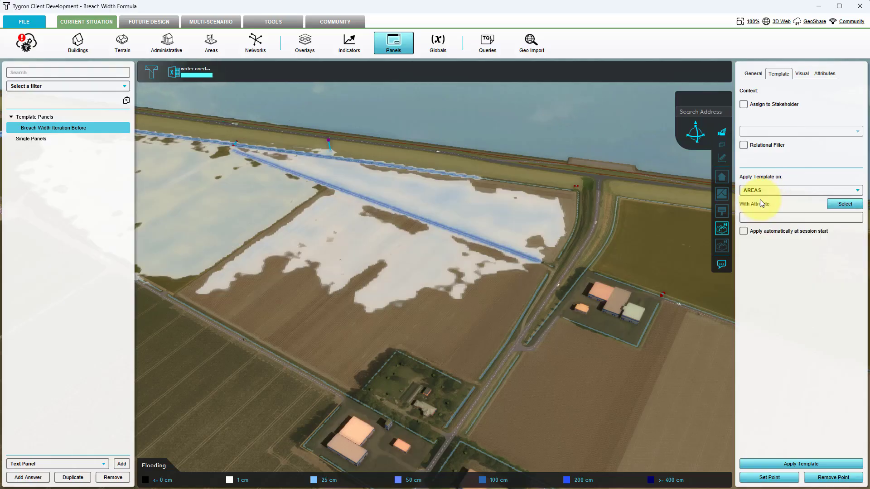
{"action": "left_click", "coordinate": [844, 205]}
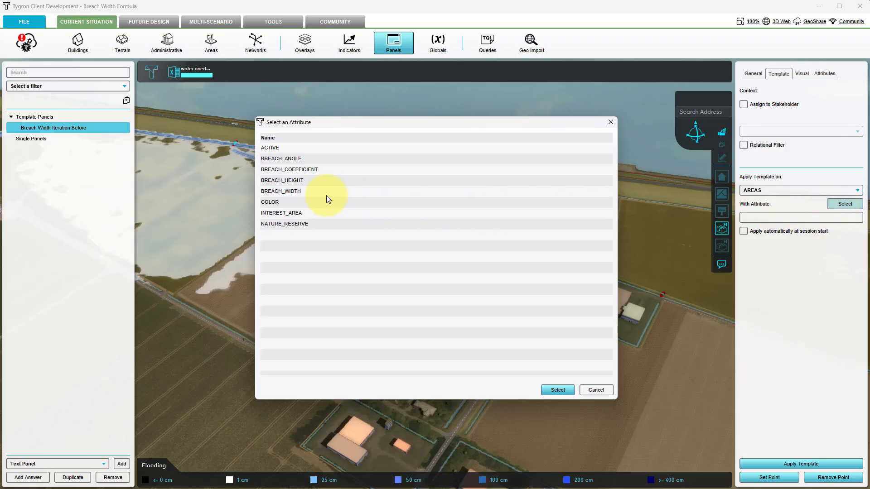
{"action": "left_click", "coordinate": [295, 181]}
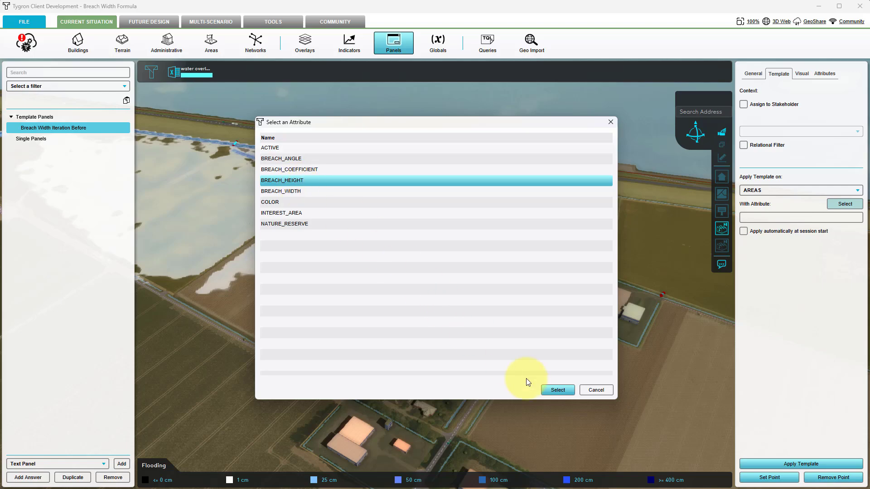
{"action": "left_click", "coordinate": [553, 391]}
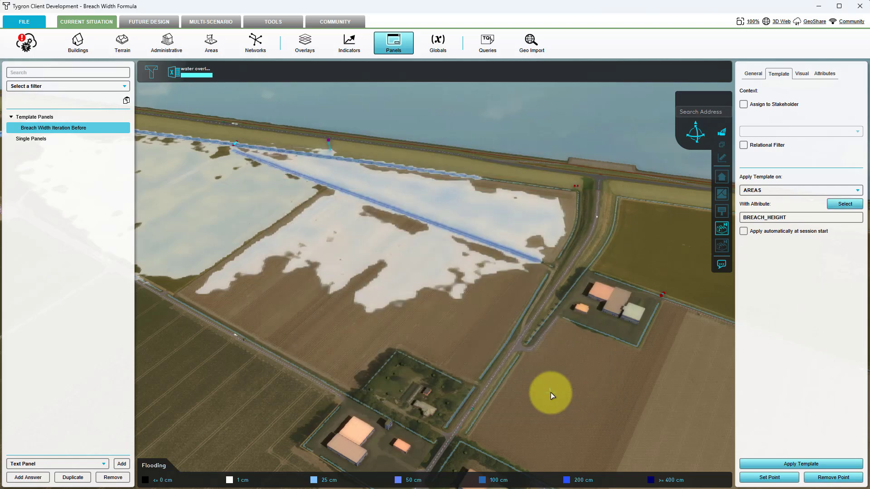
{"action": "left_click", "coordinate": [769, 466]}
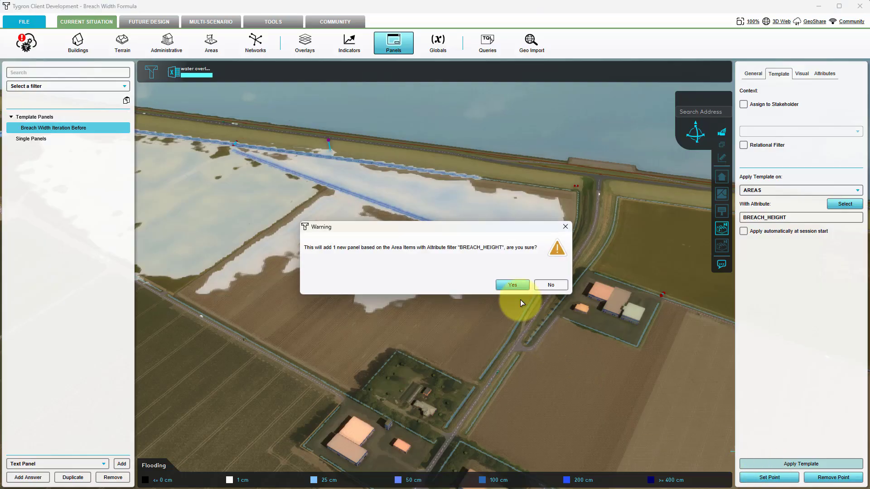
{"action": "left_click", "coordinate": [517, 284]}
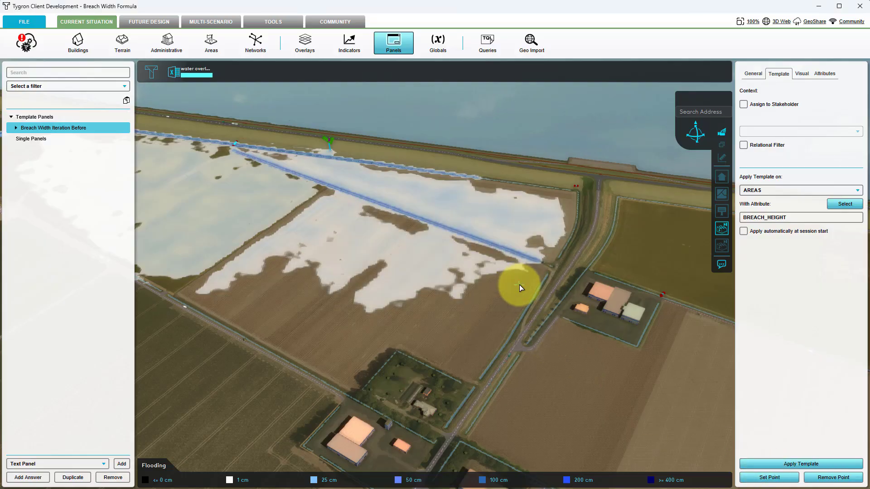
{"action": "scroll", "coordinate": [469, 256], "scroll_direction": "up", "scroll_amount": 5}
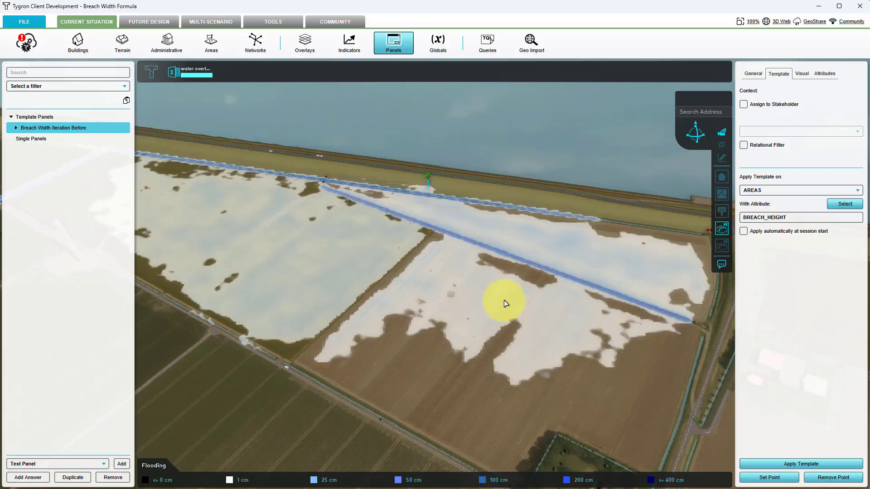
{"action": "scroll", "coordinate": [487, 286], "scroll_direction": "up", "scroll_amount": 1}
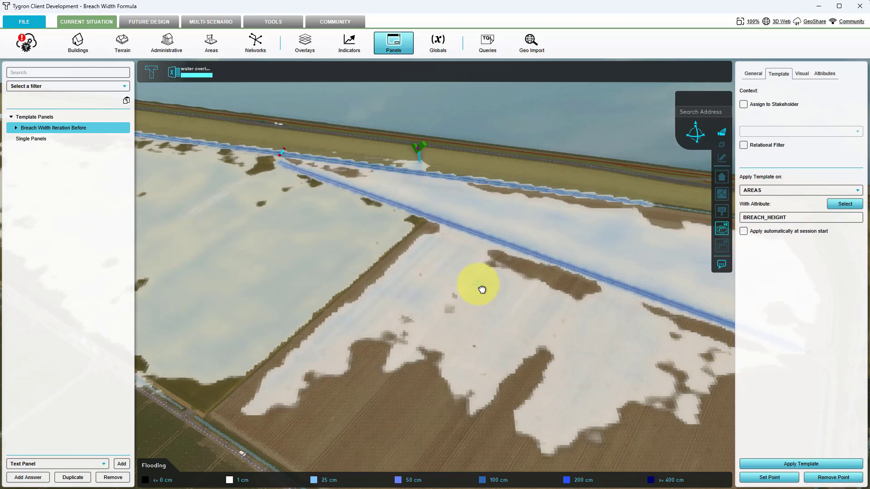
Import breach_output_iteration_after.xlsx from the Public Share folder panels/water as a template Excel panel
{"action": "left_click", "coordinate": [409, 44]}
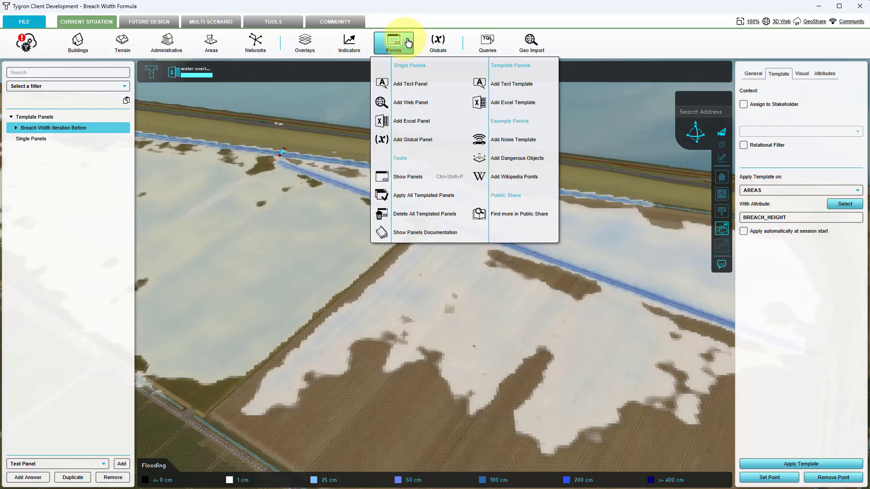
{"action": "left_click", "coordinate": [519, 216]}
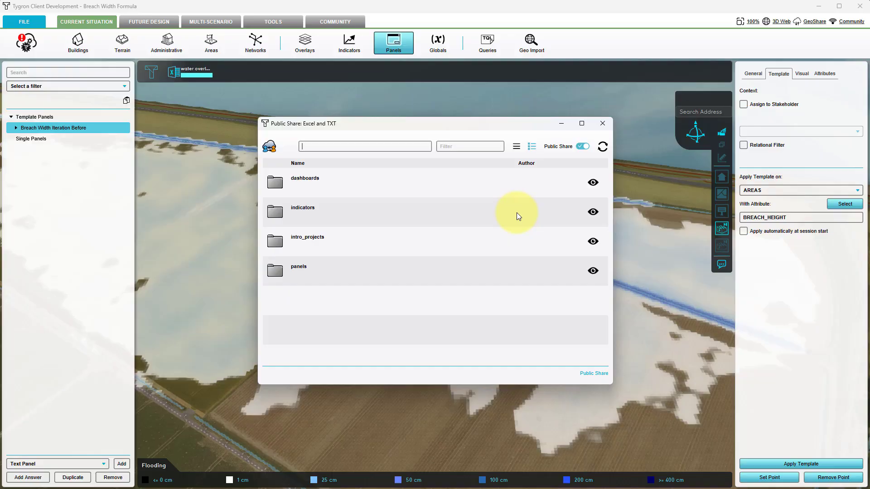
{"action": "double_click", "coordinate": [310, 269]}
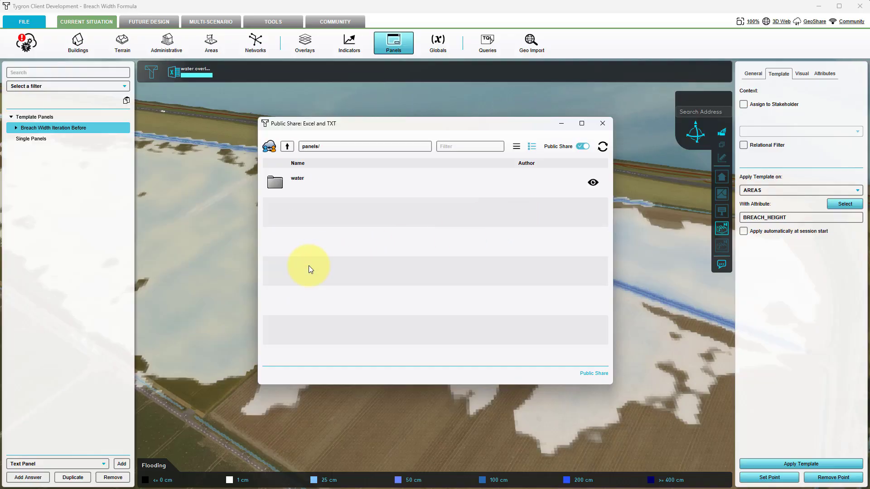
{"action": "double_click", "coordinate": [306, 183]}
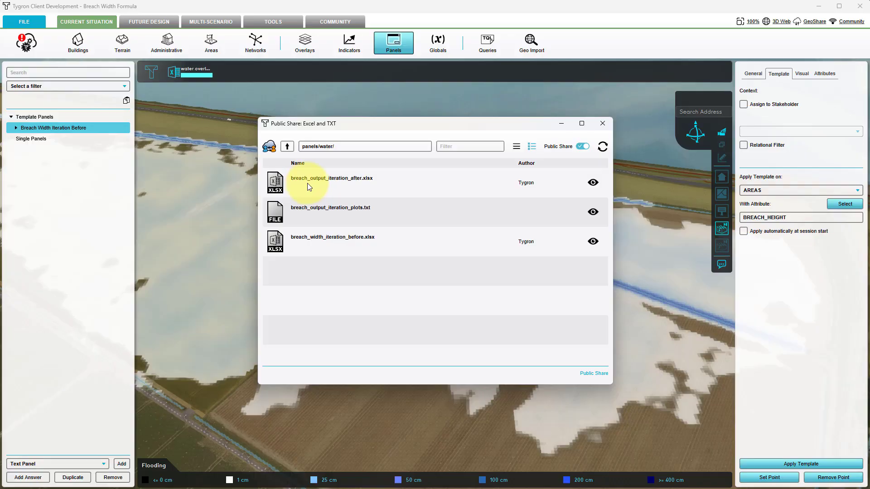
{"action": "left_click", "coordinate": [593, 183]}
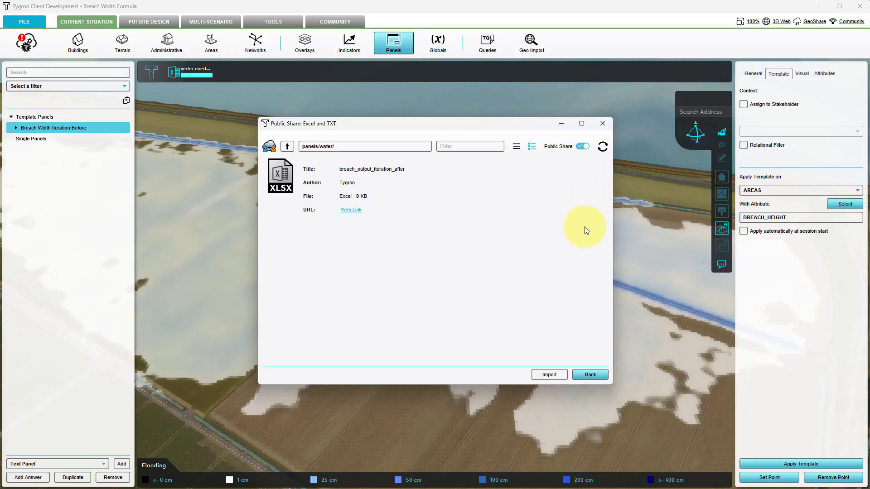
{"action": "left_click", "coordinate": [556, 375]}
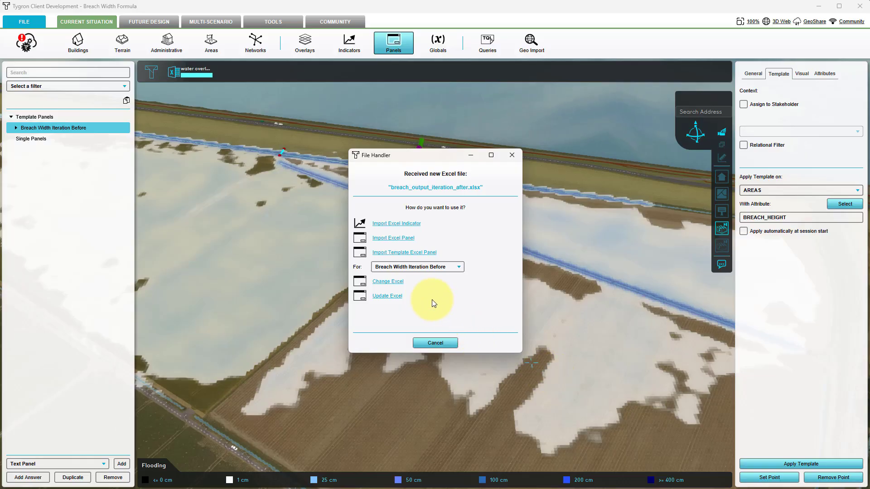
{"action": "left_click", "coordinate": [407, 252]}
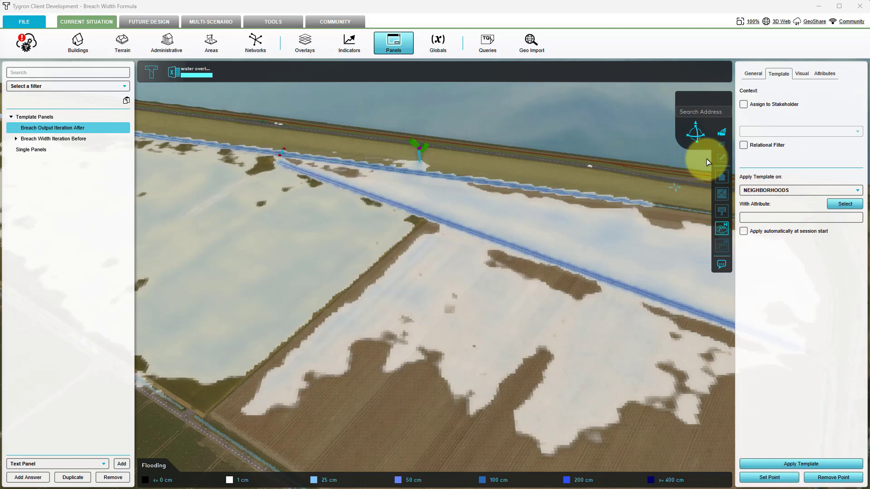
Set the update timing of the Breach Output Iteration After template panel to AFTER
{"action": "left_click", "coordinate": [754, 77]}
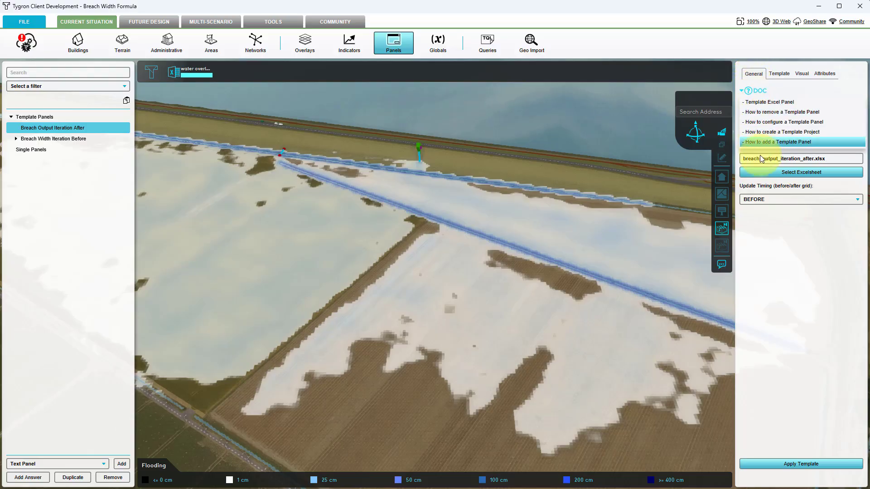
{"action": "left_click", "coordinate": [762, 200]}
{"action": "left_click", "coordinate": [761, 220]}
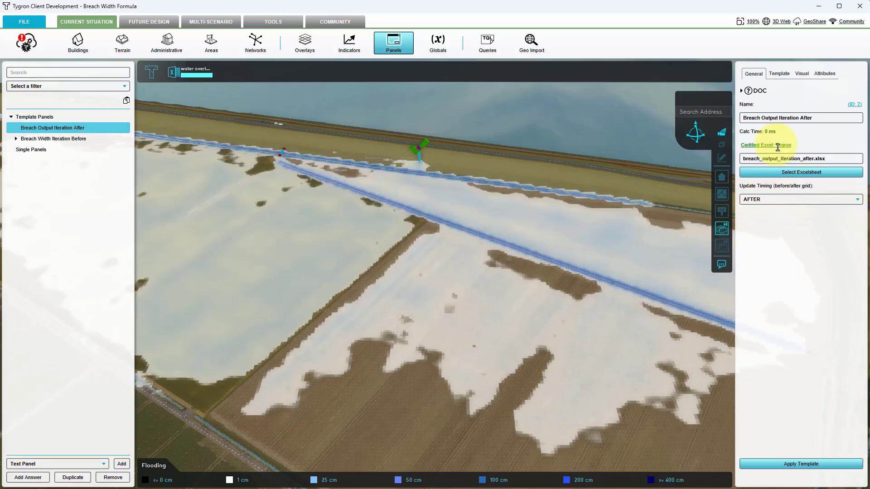
Apply the Breach Output Iteration After template to AREAS that have the BREACH_HEIGHT attribute
{"action": "left_click", "coordinate": [782, 75]}
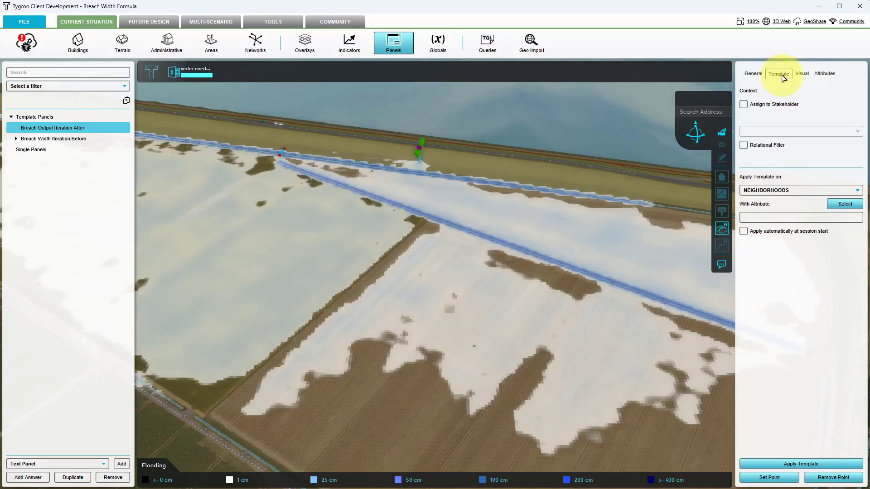
{"action": "left_click", "coordinate": [776, 190]}
{"action": "left_click", "coordinate": [760, 204]}
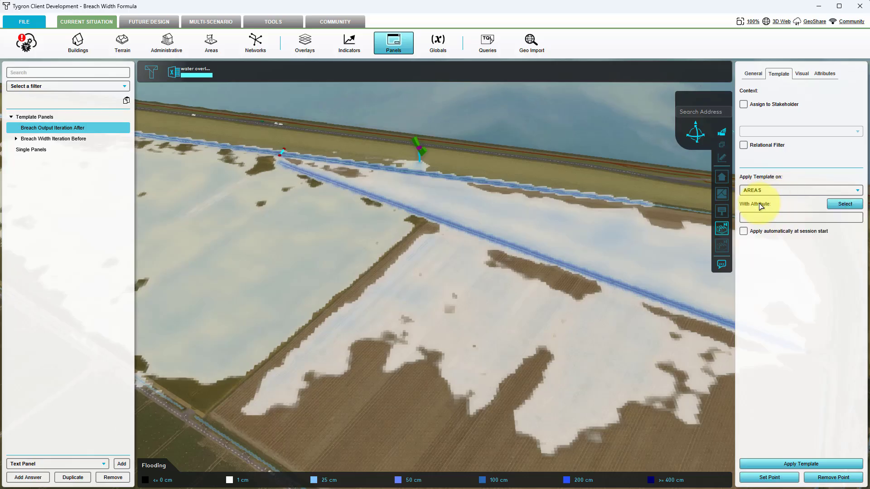
{"action": "left_click", "coordinate": [837, 205]}
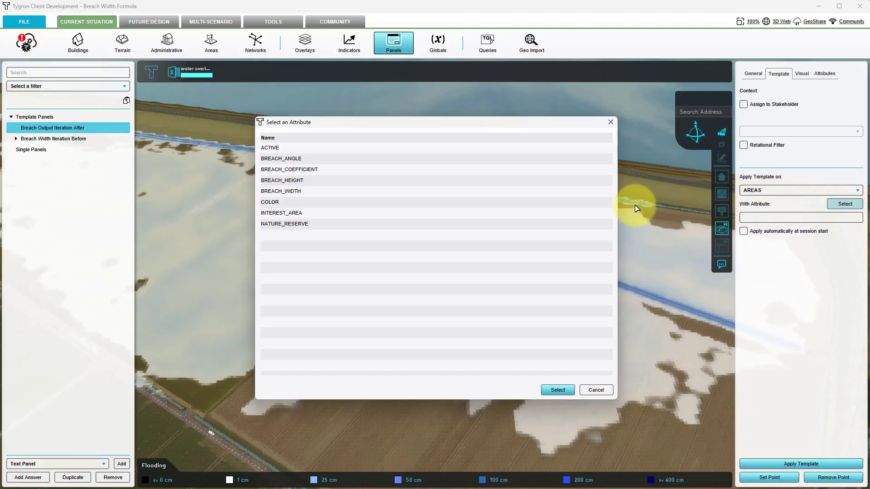
{"action": "left_click", "coordinate": [280, 181]}
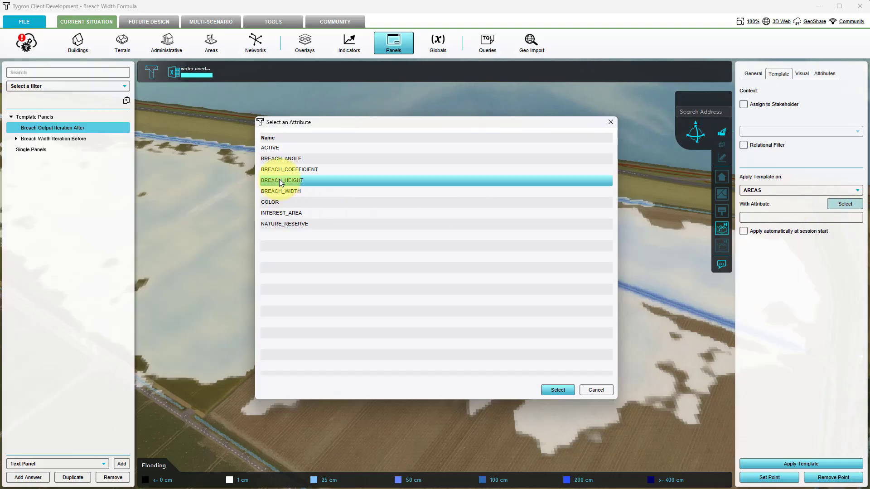
{"action": "left_click", "coordinate": [555, 390]}
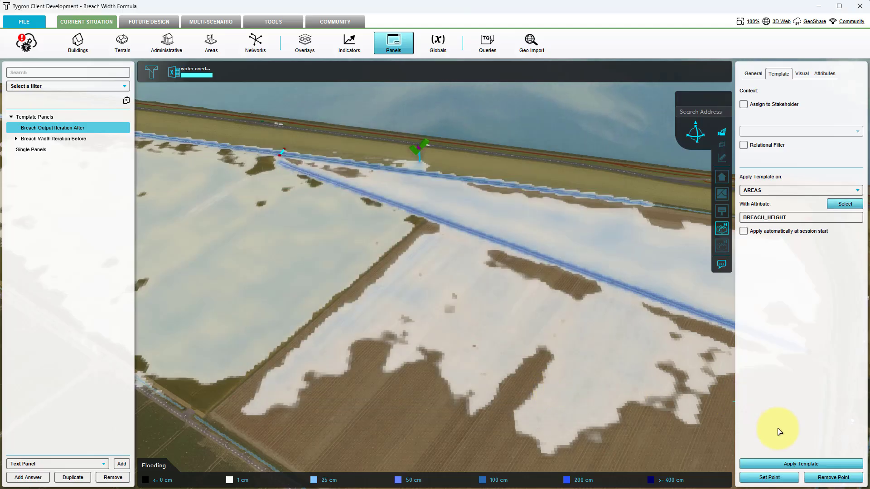
{"action": "left_click", "coordinate": [783, 465]}
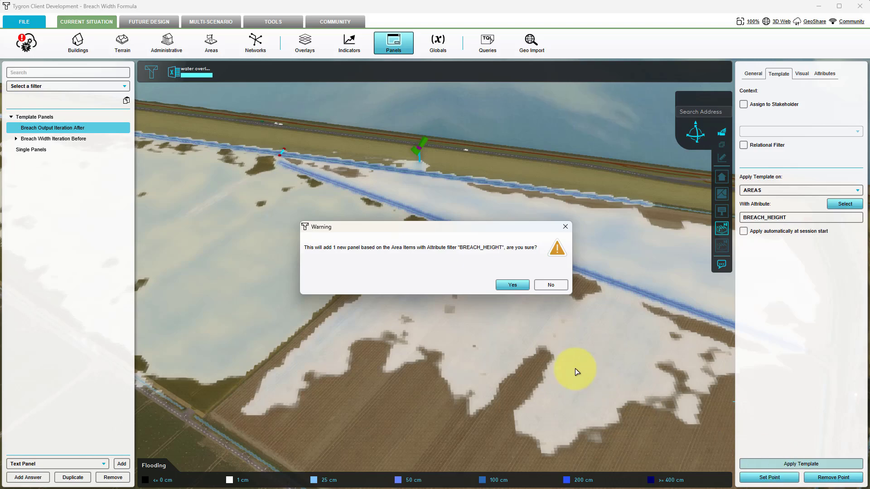
{"action": "left_click", "coordinate": [513, 284]}
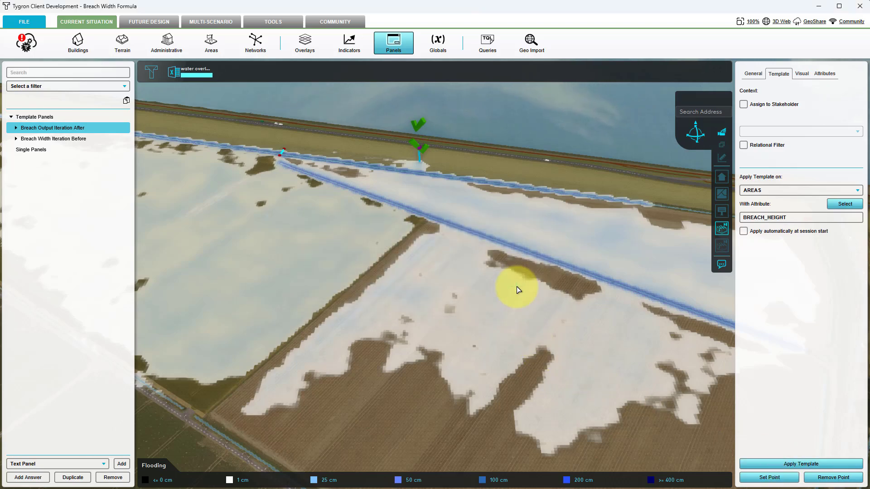
Import breach_output_iteration_plots.txt from the Public Share folder panels/water as a template text panel
{"action": "mouse_move", "coordinate": [512, 287]}
{"action": "left_mouse_down"}
{"action": "mouse_move", "coordinate": [469, 266]}
{"action": "mouse_move", "coordinate": [463, 307]}
{"action": "mouse_move", "coordinate": [474, 282]}
{"action": "left_mouse_up"}
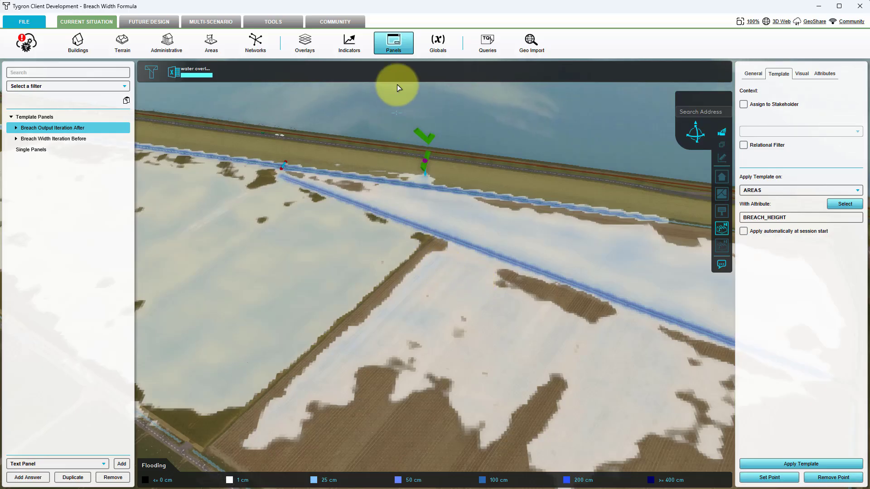
{"action": "left_click", "coordinate": [399, 48]}
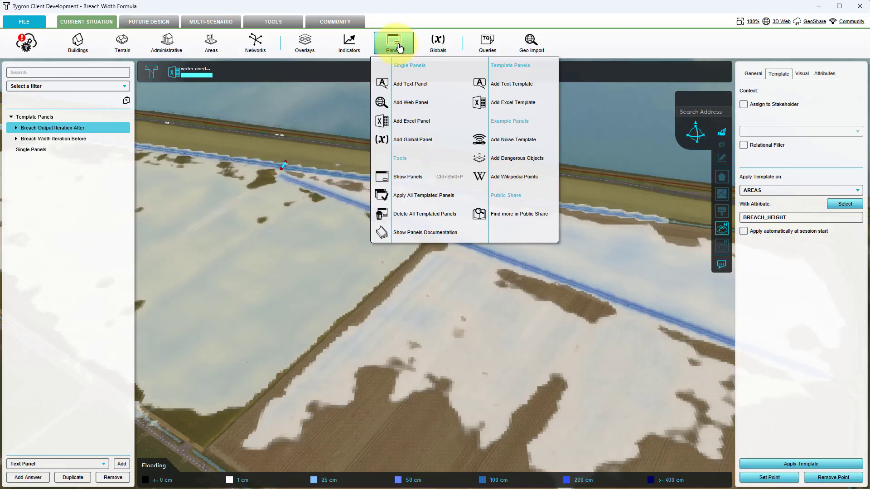
{"action": "left_click", "coordinate": [545, 214]}
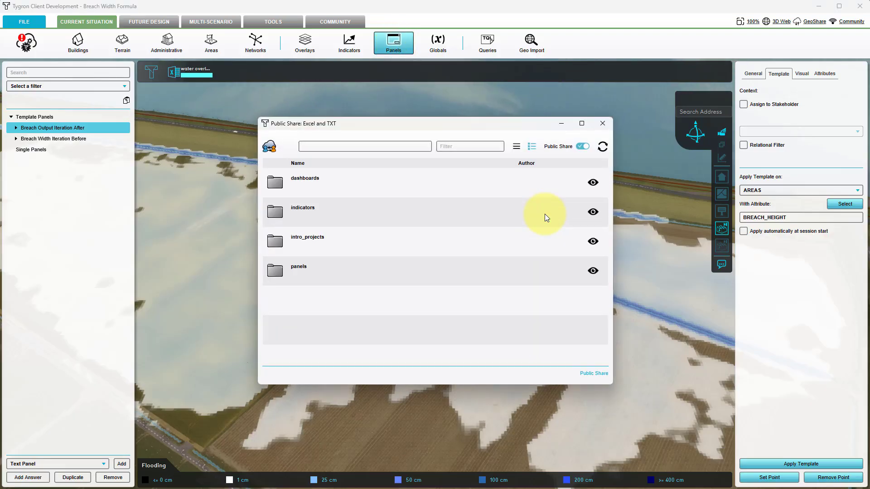
{"action": "double_click", "coordinate": [297, 269]}
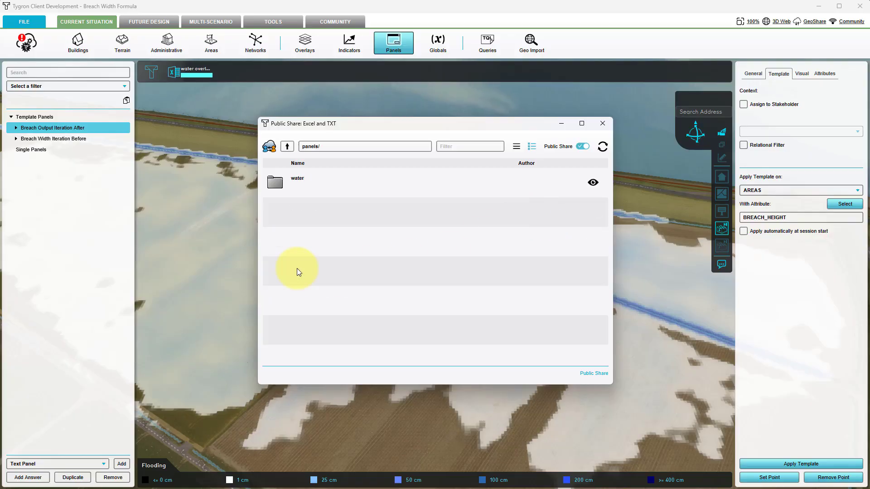
{"action": "double_click", "coordinate": [298, 178]}
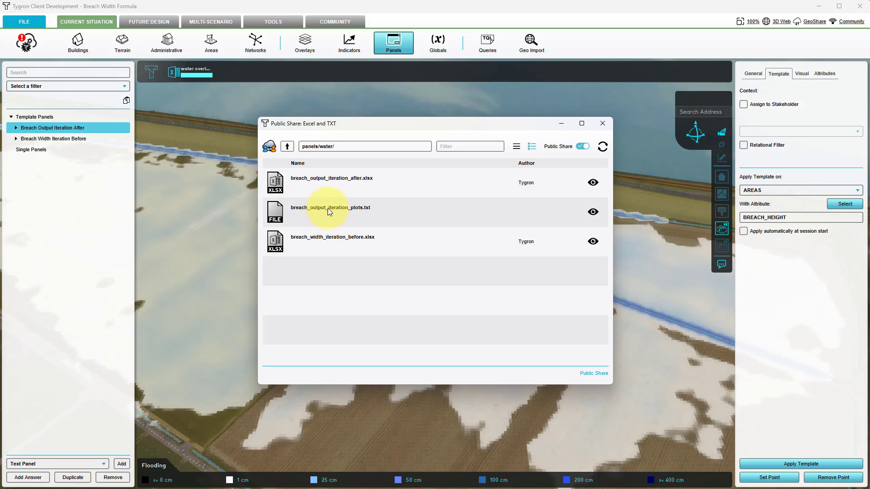
{"action": "left_click", "coordinate": [591, 211]}
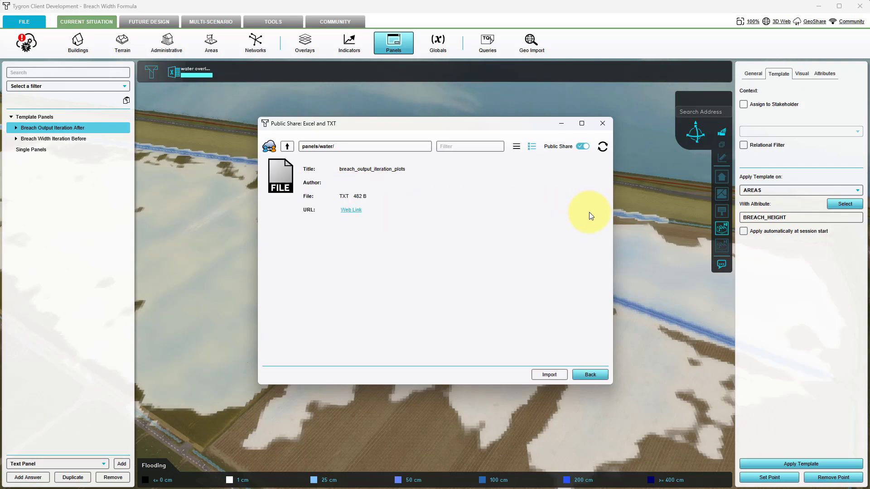
{"action": "left_click", "coordinate": [549, 374]}
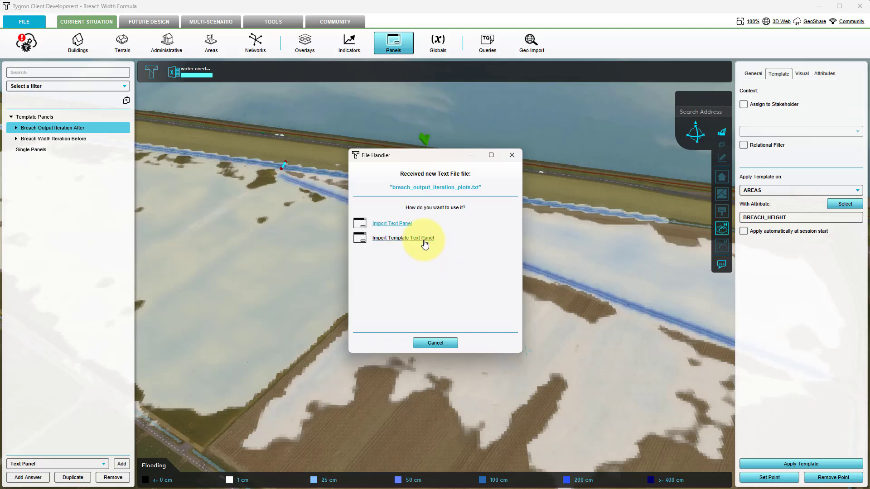
{"action": "left_click", "coordinate": [424, 239]}
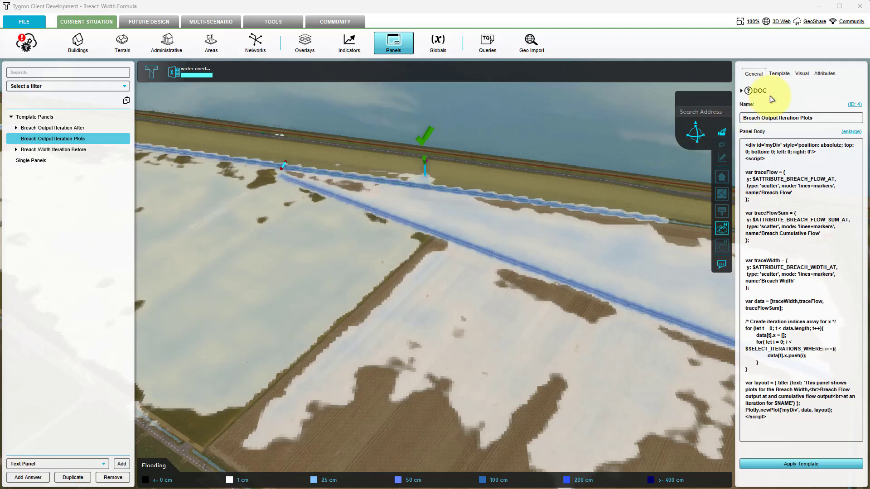
Apply the Breach Output Iteration Plots template to AREAS that have the BREACH_HEIGHT attribute
{"action": "left_click", "coordinate": [778, 75]}
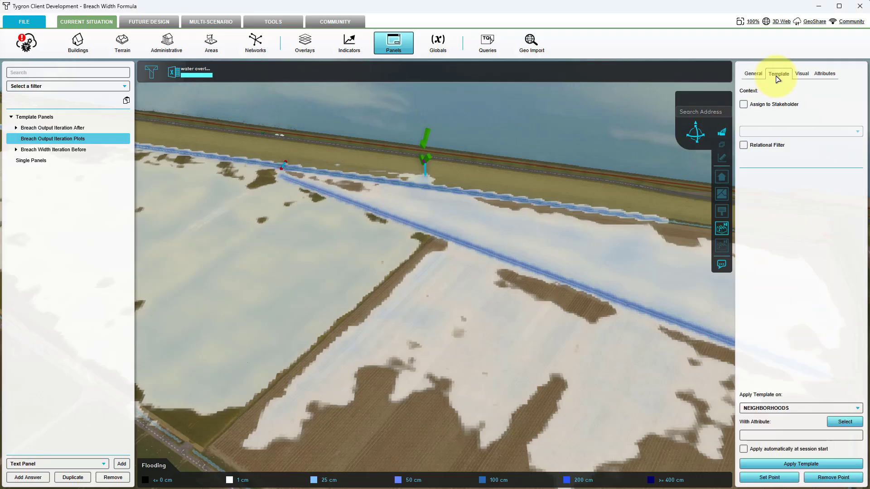
{"action": "left_click", "coordinate": [780, 409]}
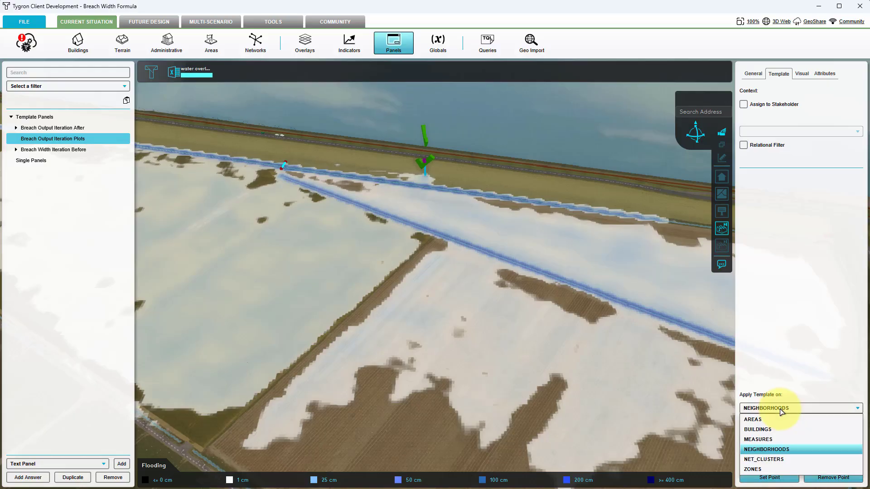
{"action": "left_click", "coordinate": [762, 419]}
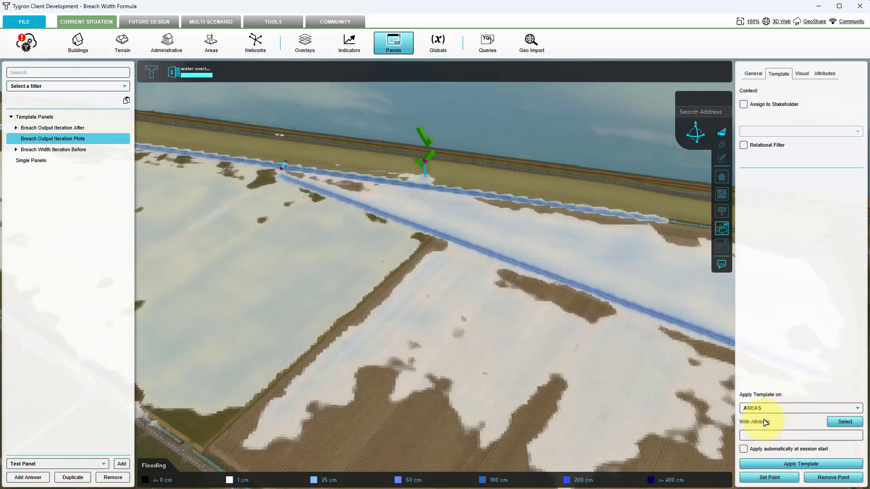
{"action": "left_click", "coordinate": [841, 422]}
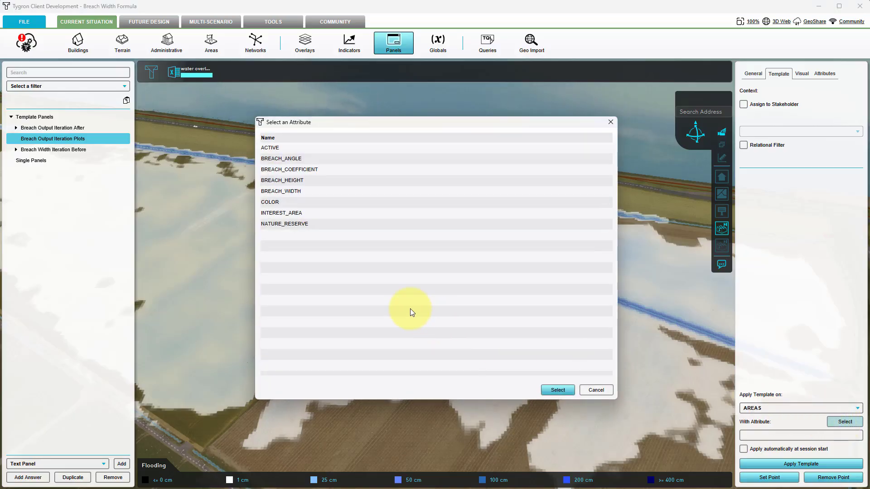
{"action": "left_click", "coordinate": [289, 180]}
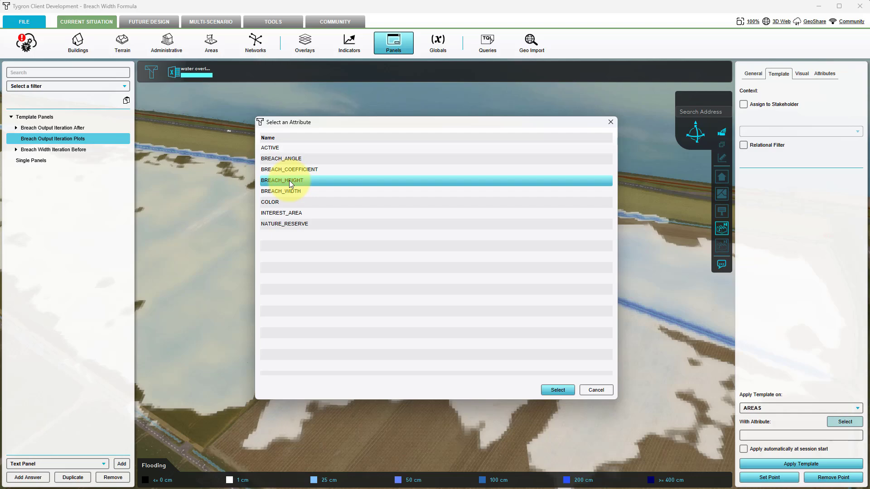
{"action": "left_click", "coordinate": [559, 390]}
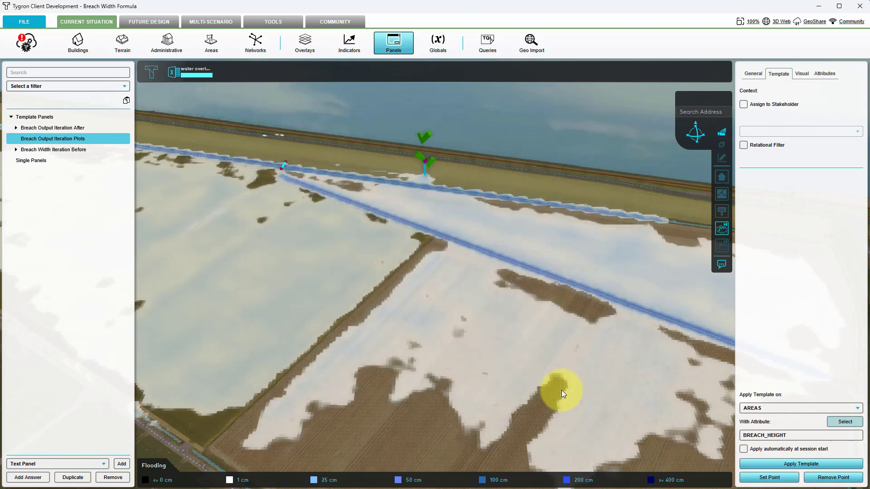
{"action": "left_click", "coordinate": [769, 464]}
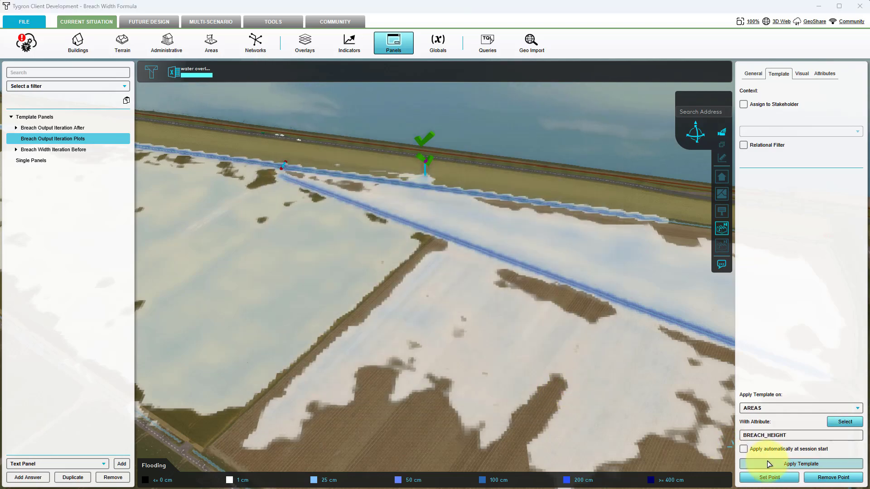
{"action": "left_click", "coordinate": [508, 285]}
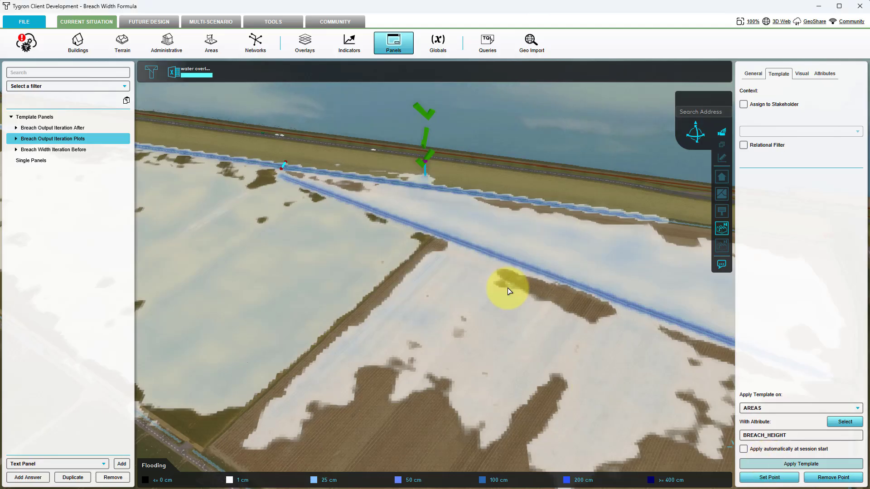
Recalculate the project and open the Breach Output Iteration Plots panel generated for the breach area
{"action": "left_click_drag", "start_coordinate": [508, 291], "coordinate": [503, 307]}
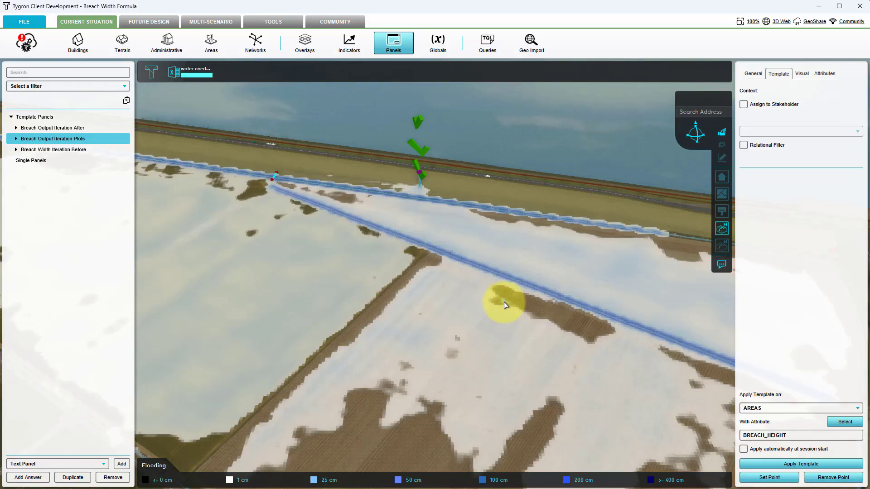
{"action": "left_click", "coordinate": [37, 49]}
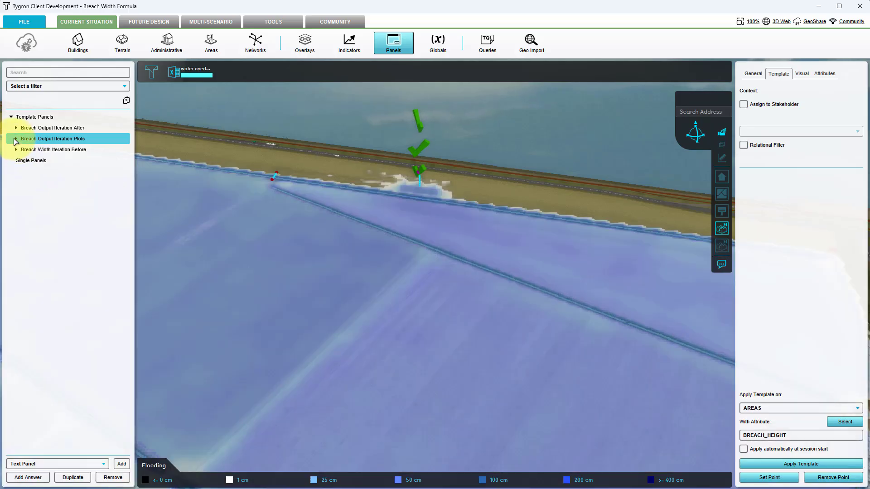
{"action": "left_click", "coordinate": [16, 139]}
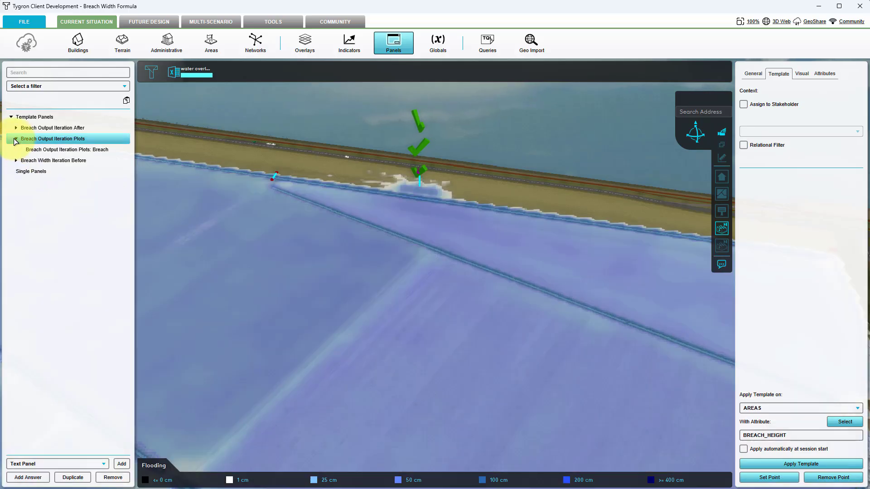
{"action": "left_click", "coordinate": [66, 151]}
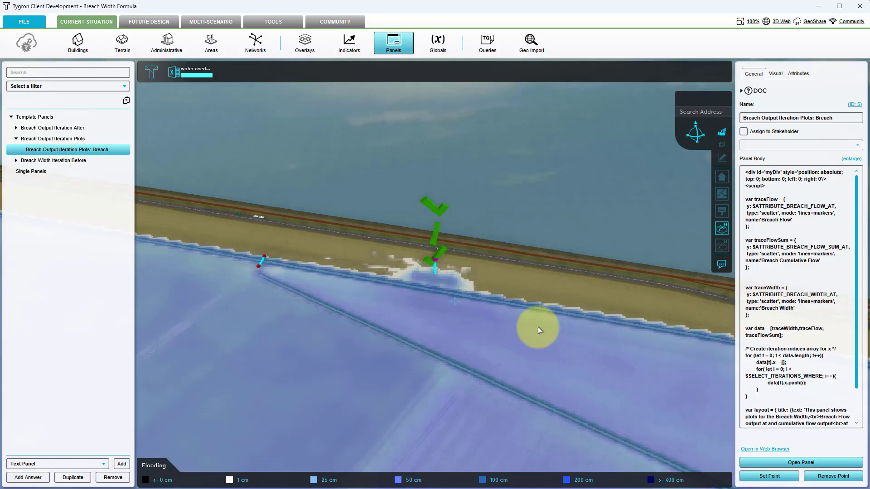
{"action": "left_click", "coordinate": [783, 460]}
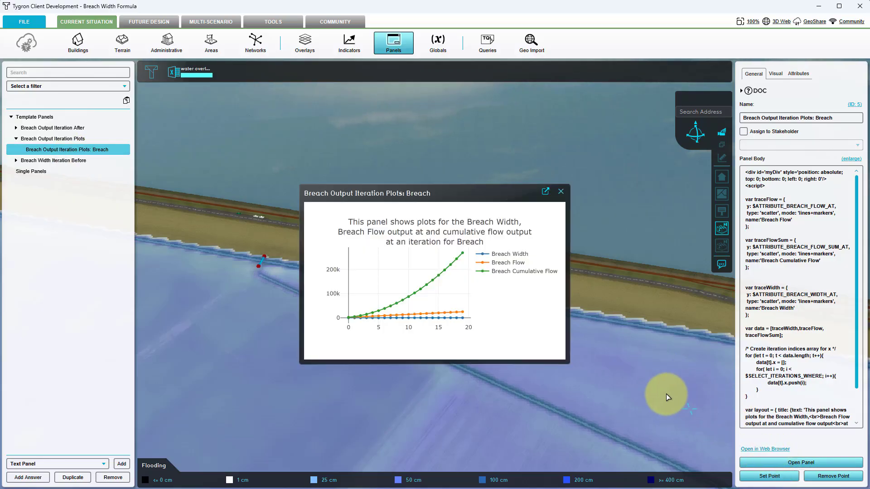
Isolate the Breach Width series in the iteration plot, compare it with all series shown, and close the plot panel
{"action": "double_click", "coordinate": [509, 256]}
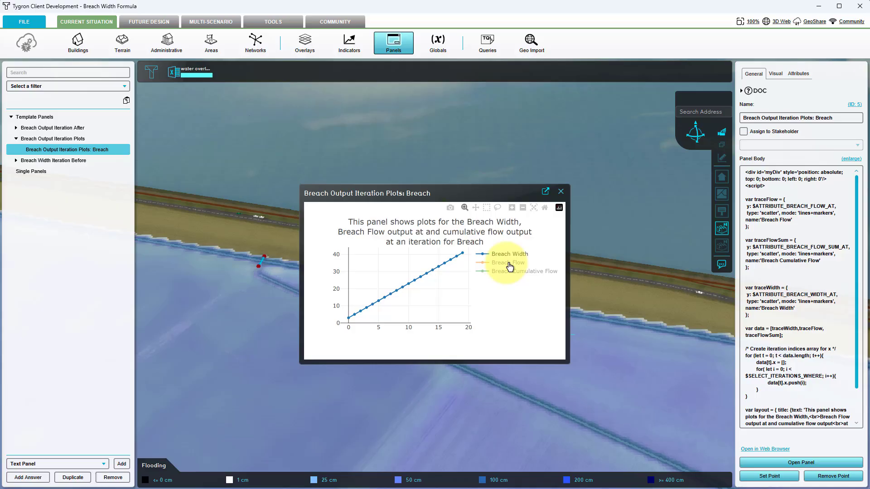
{"action": "double_click", "coordinate": [508, 256]}
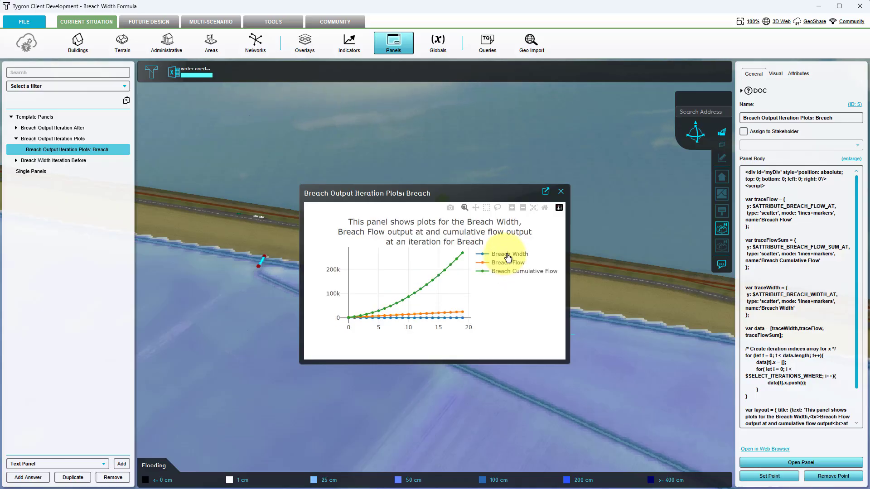
{"action": "double_click", "coordinate": [508, 257]}
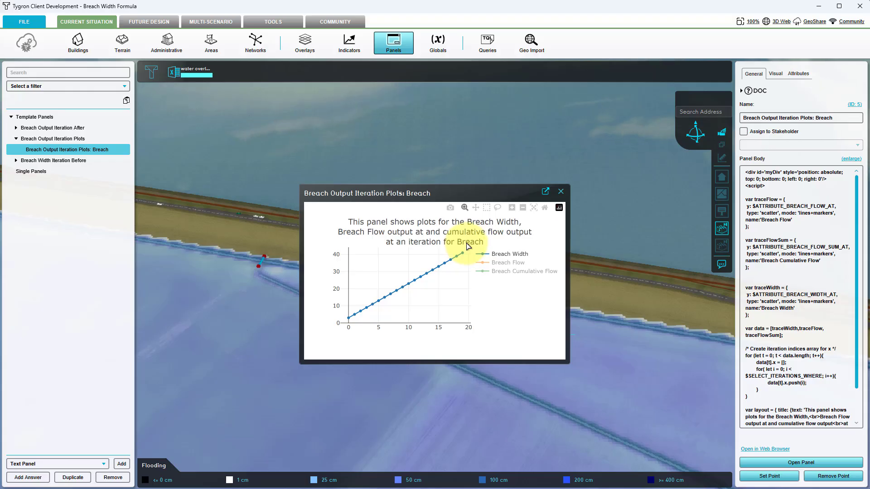
{"action": "left_click", "coordinate": [560, 191]}
Download the Breach Width Iteration Before template's Excel sheet to the Downloads folder as breach_width_iteration_before.xlsx
{"action": "left_click", "coordinate": [37, 160]}
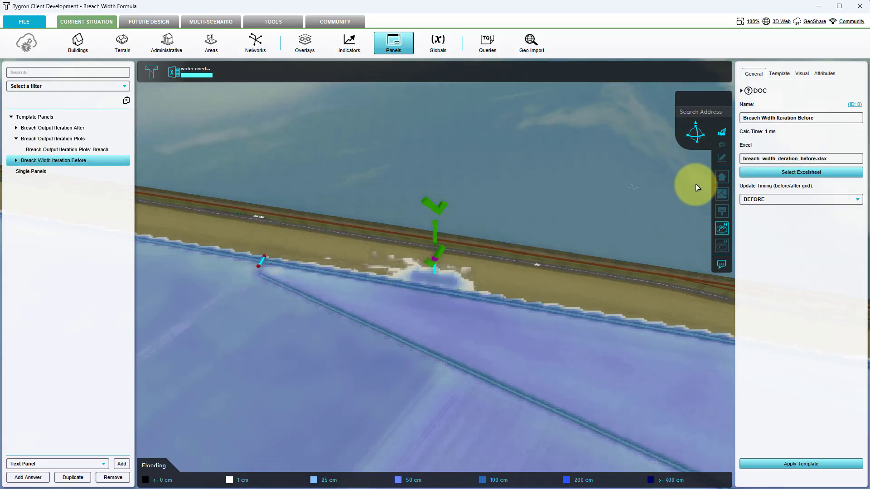
{"action": "left_click", "coordinate": [773, 174]}
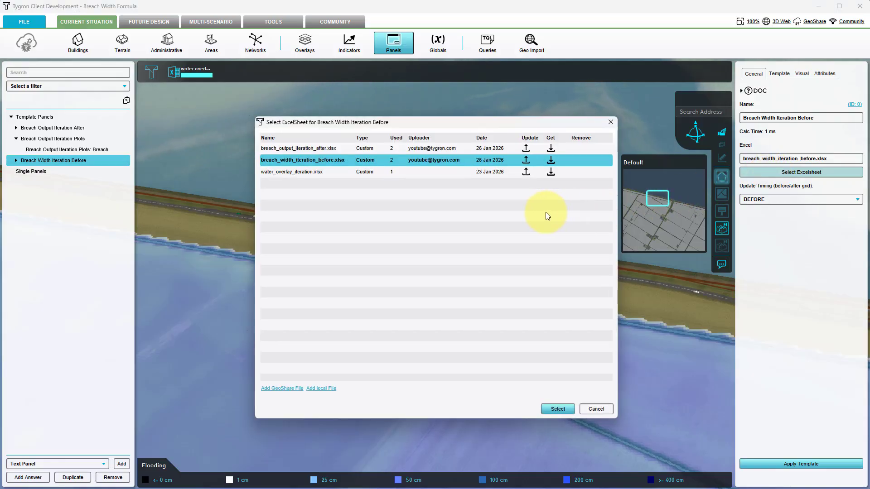
{"action": "left_click", "coordinate": [551, 162]}
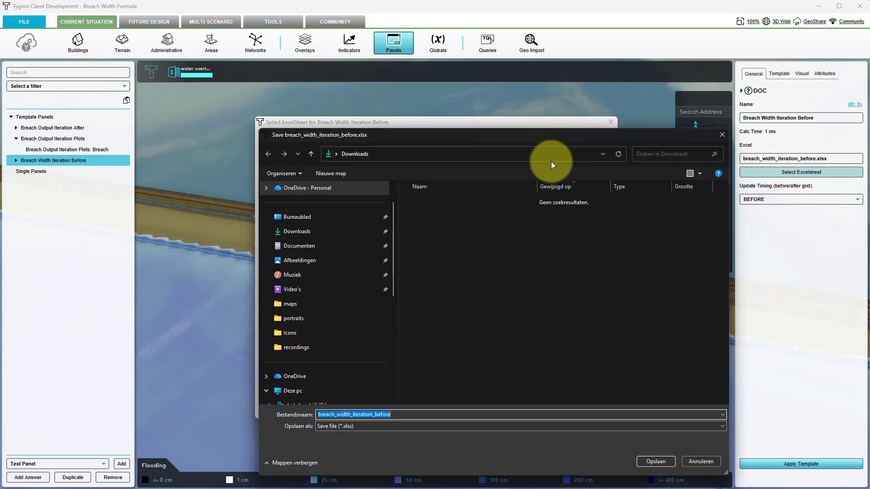
{"action": "left_click", "coordinate": [648, 460]}
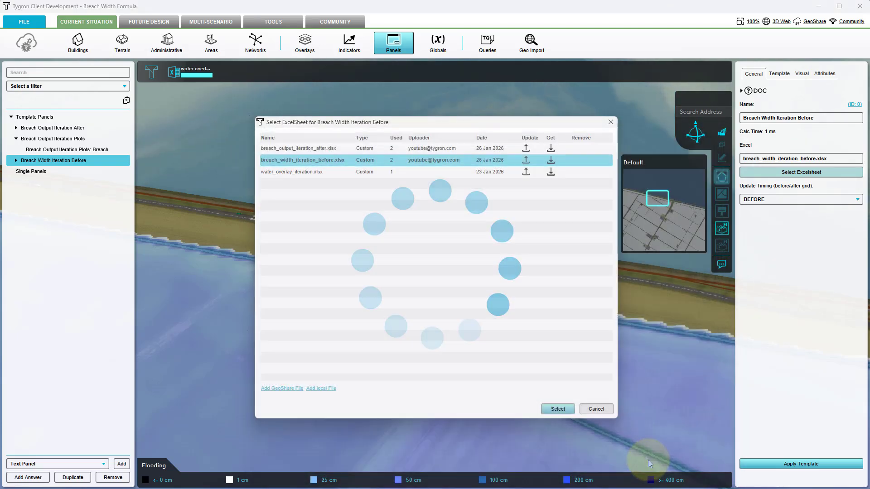
Open the downloaded breach_width_iteration_before workbook in Excel and inspect the calculated breach width column heading
{"action": "left_click_drag", "start_coordinate": [380, 132], "coordinate": [680, 132]}
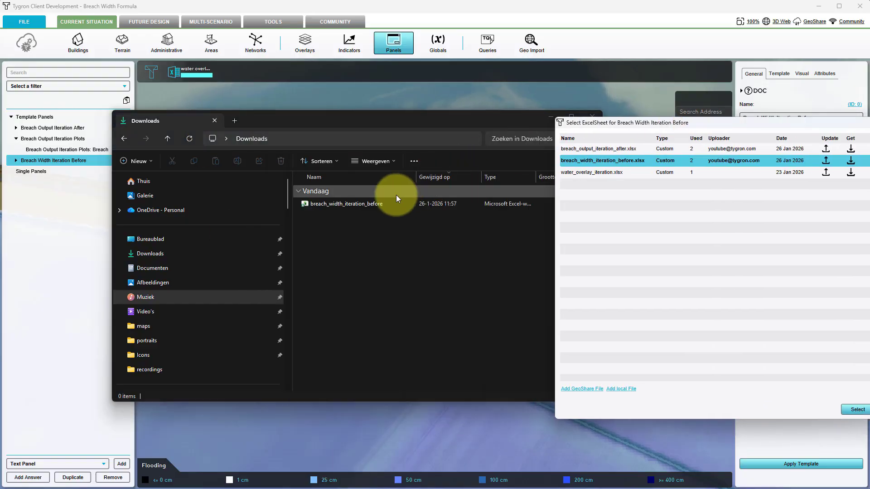
{"action": "double_click", "coordinate": [372, 205]}
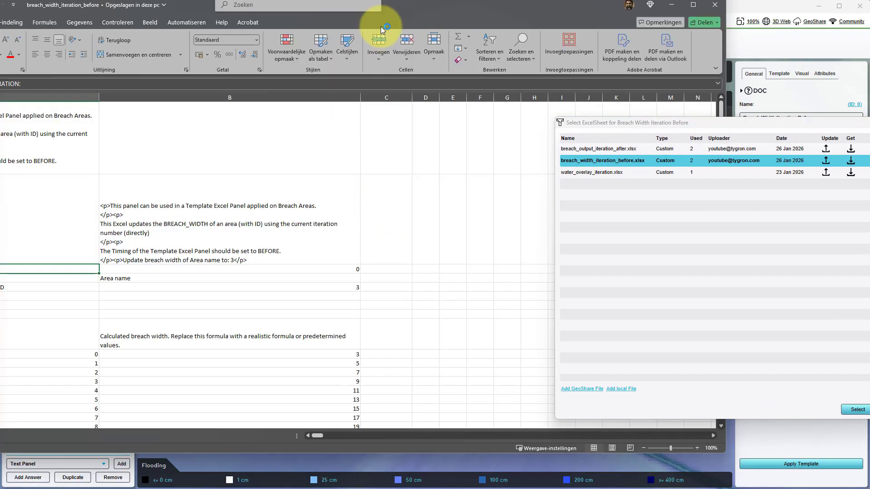
{"action": "left_click_drag", "start_coordinate": [407, 8], "coordinate": [560, 39]}
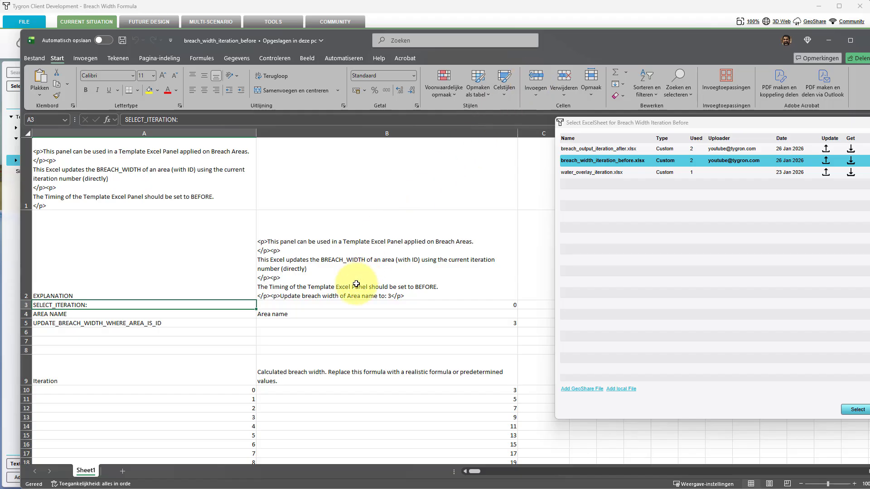
{"action": "left_click", "coordinate": [343, 363]}
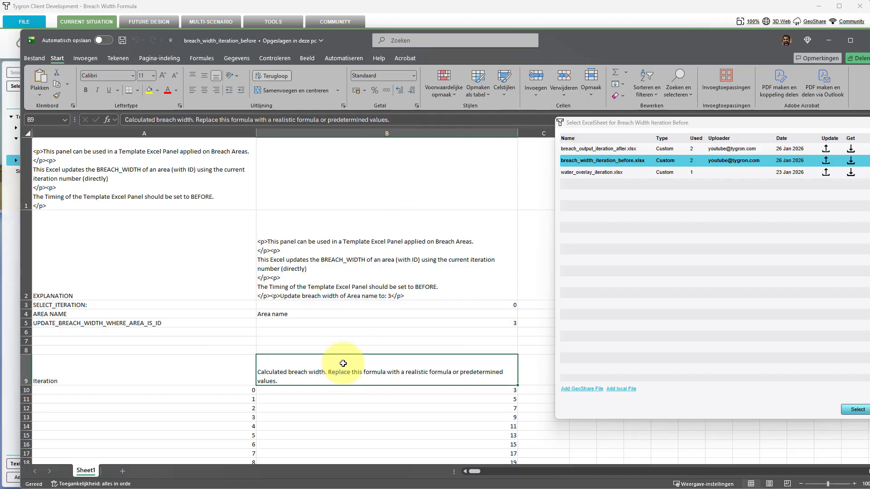
Replace the breach width formula in B10 with =3+LOG(A10+1) and fill it down for all iterations
{"action": "left_click", "coordinate": [331, 390]}
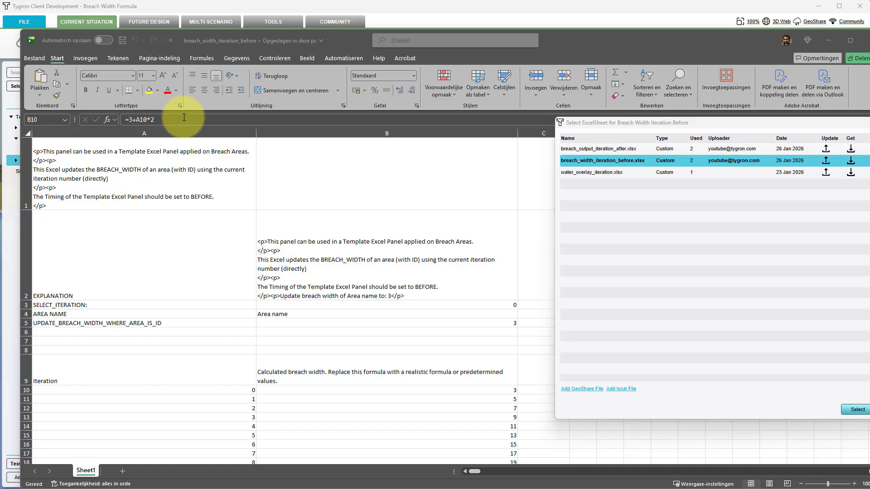
{"action": "left_click", "coordinate": [166, 119]}
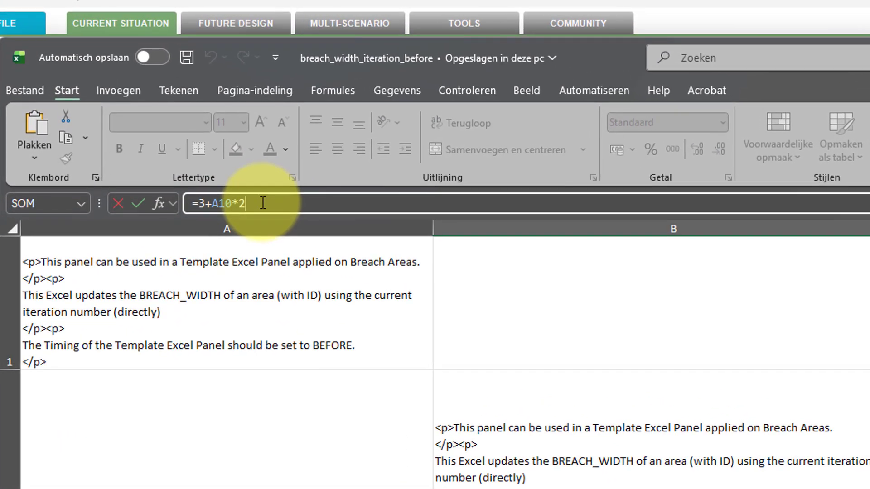
{"action": "left_click_drag", "start_coordinate": [156, 119], "coordinate": [124, 119]}
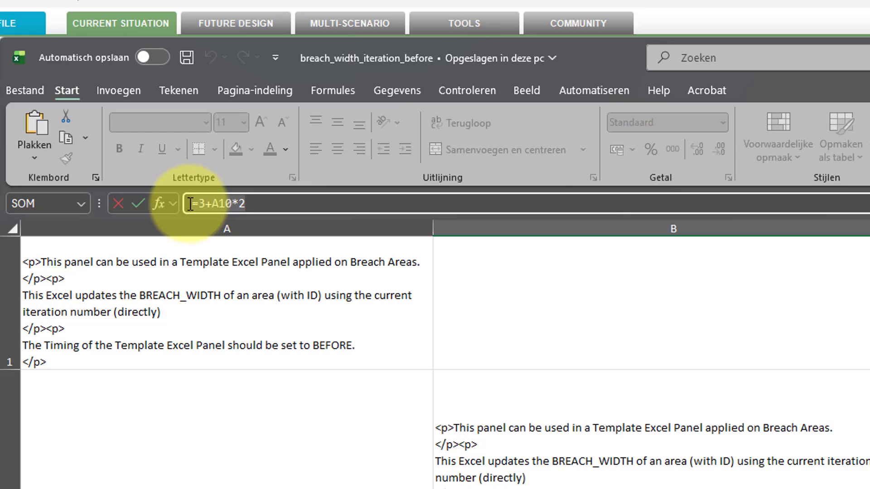
{"action": "type", "text": "=3+LOG(A10+1)"}
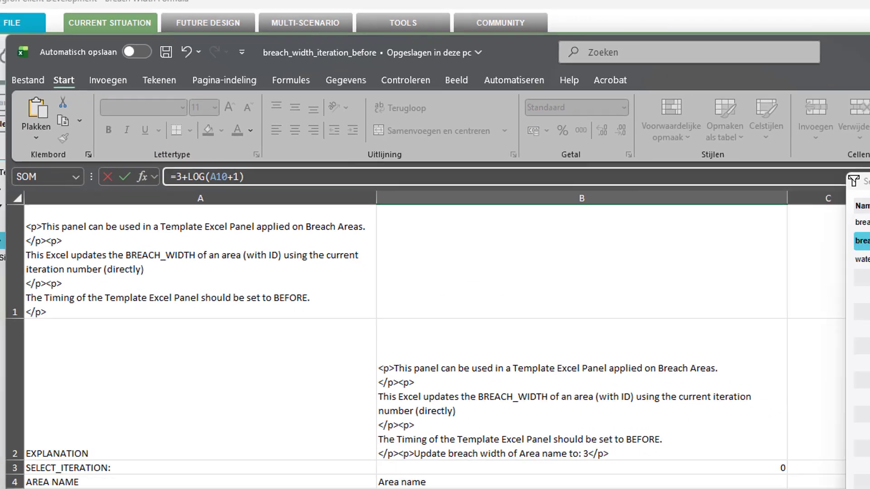
{"action": "key", "text": "ctrl+Return"}
{"action": "double_click", "coordinate": [520, 396]}
{"action": "scroll", "coordinate": [513, 393], "scroll_direction": "down", "scroll_amount": 1}
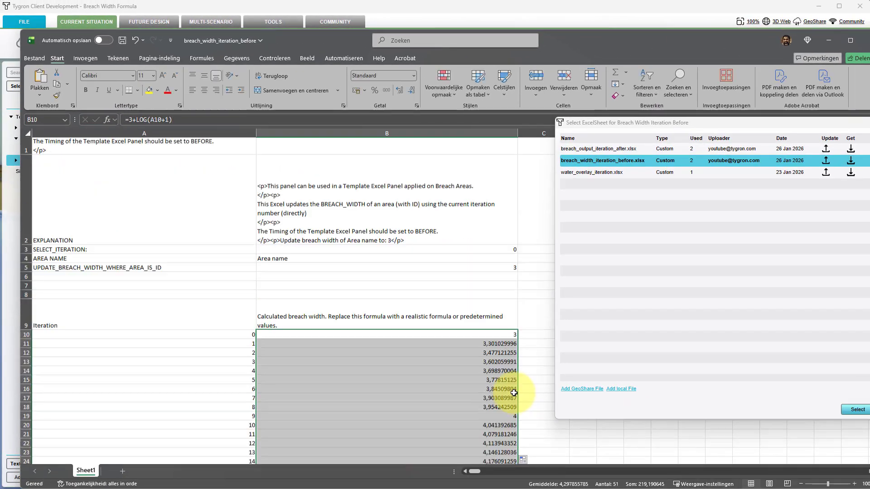
{"action": "scroll", "coordinate": [514, 393], "scroll_direction": "down", "scroll_amount": 4}
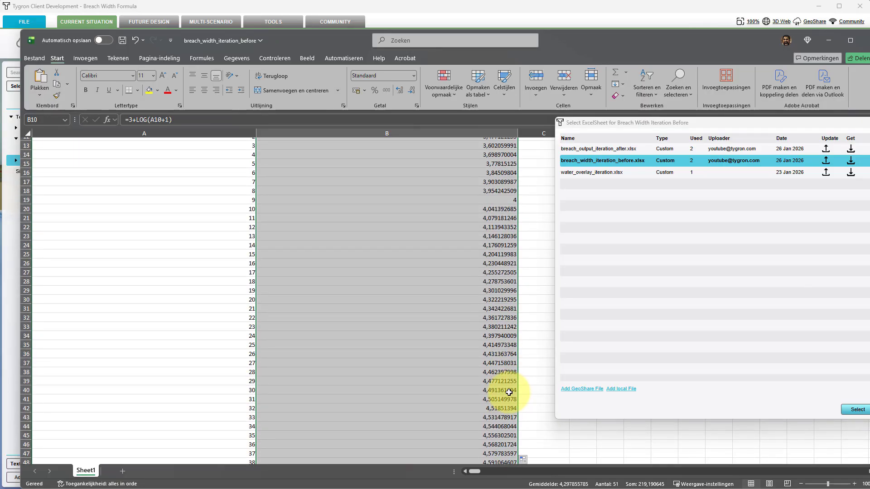
{"action": "scroll", "coordinate": [509, 392], "scroll_direction": "up", "scroll_amount": 4}
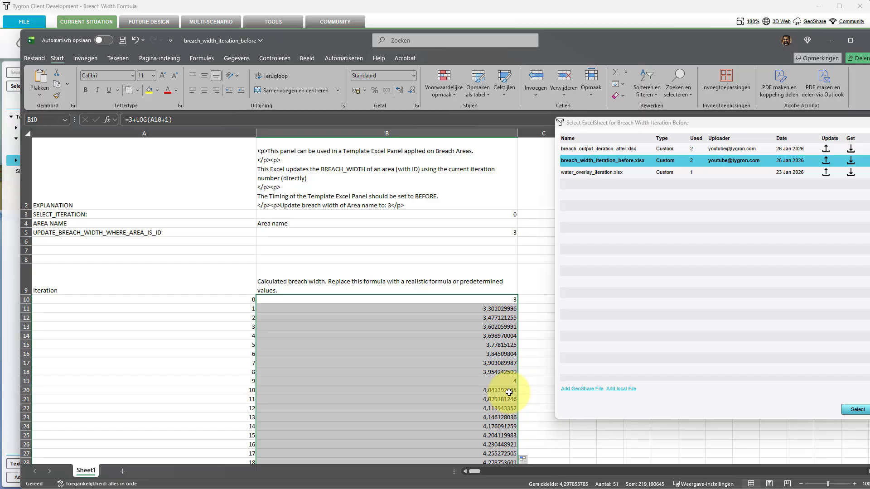
Check the list of defined cell names in the workbook
{"action": "left_click", "coordinate": [285, 241]}
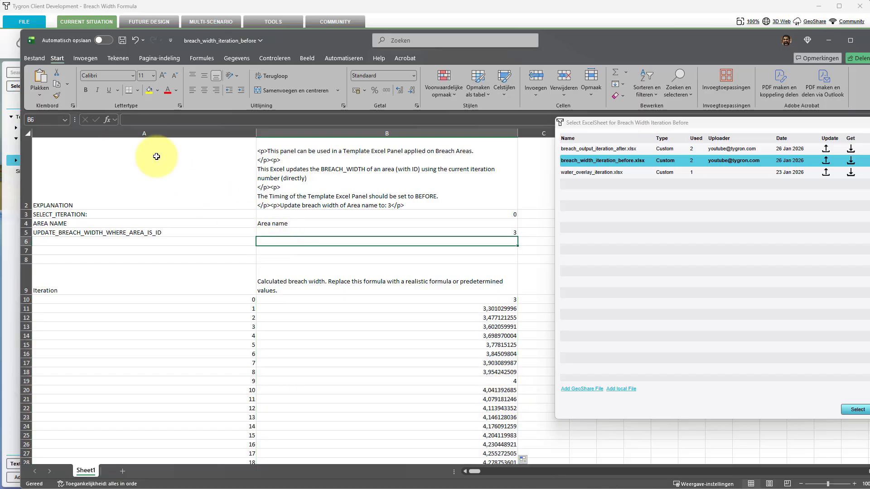
{"action": "left_click", "coordinate": [59, 119]}
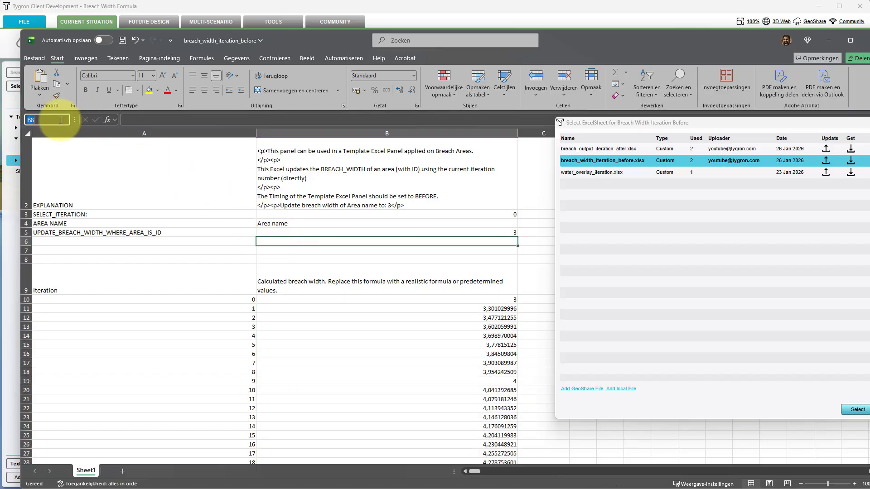
{"action": "left_click", "coordinate": [305, 252]}
{"action": "left_click", "coordinate": [66, 121]}
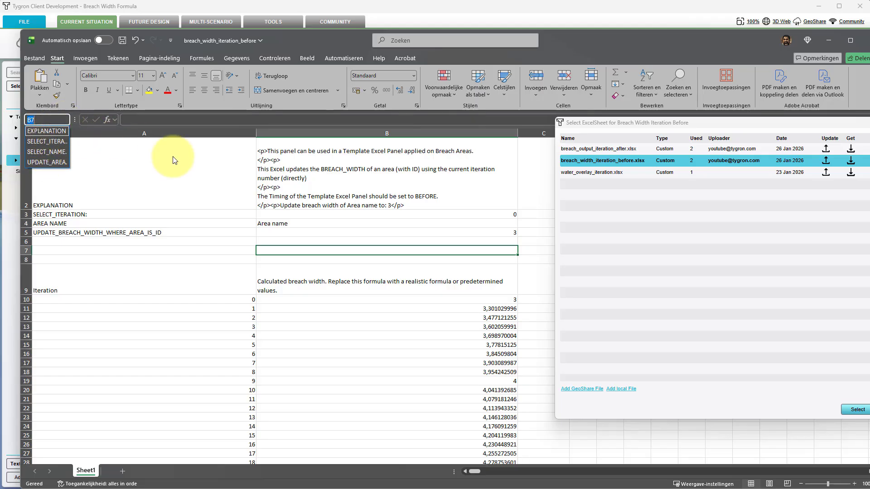
{"action": "left_click", "coordinate": [289, 248]}
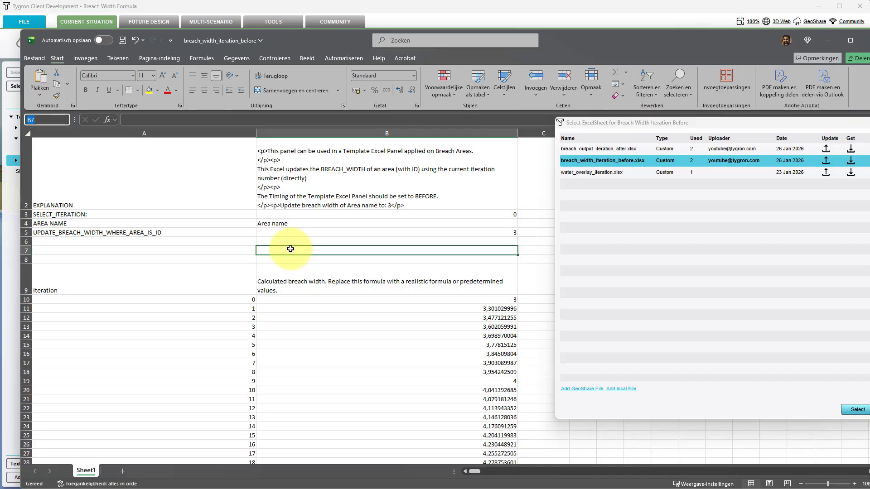
Save the edited workbook, then minimize Excel and the Downloads window to return to the Tygron Client
{"action": "left_click", "coordinate": [34, 58]}
{"action": "left_click", "coordinate": [50, 161]}
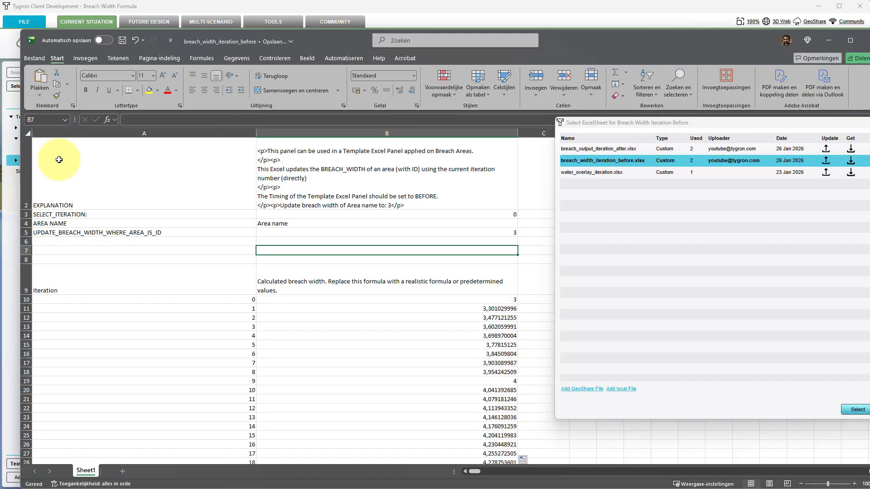
{"action": "left_click", "coordinate": [826, 40]}
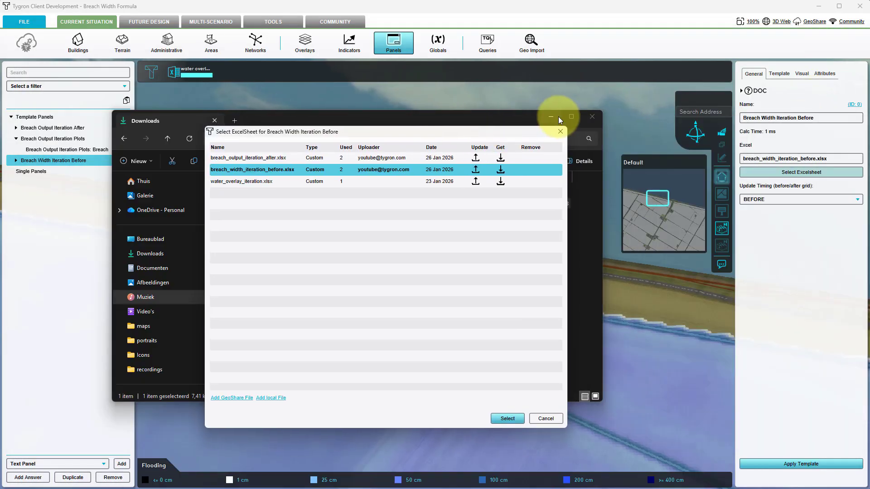
{"action": "left_click", "coordinate": [553, 113]}
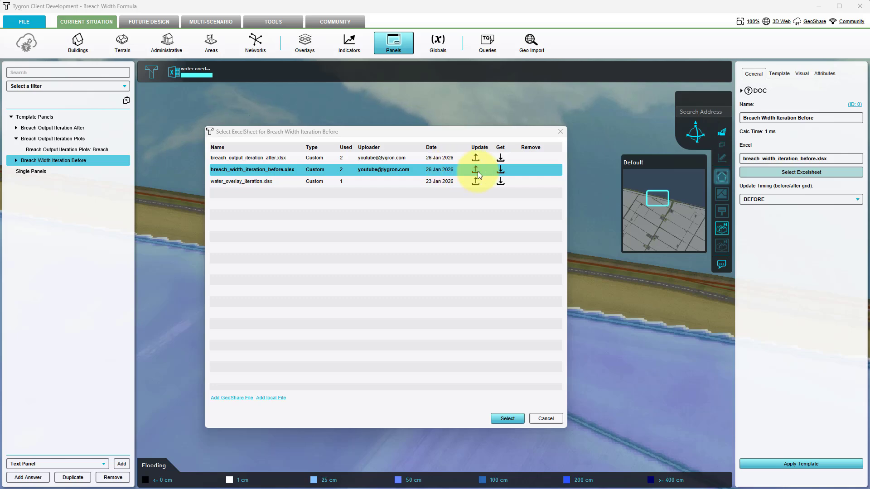
Update breach_width_iteration_before.xlsx with the edited file from Downloads and select it for the Breach Width Iteration Before template
{"action": "left_click", "coordinate": [475, 171]}
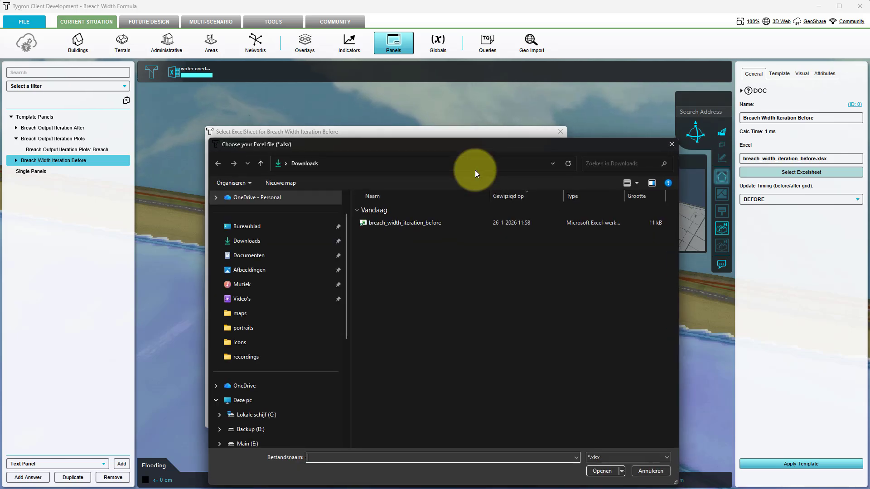
{"action": "double_click", "coordinate": [423, 223]}
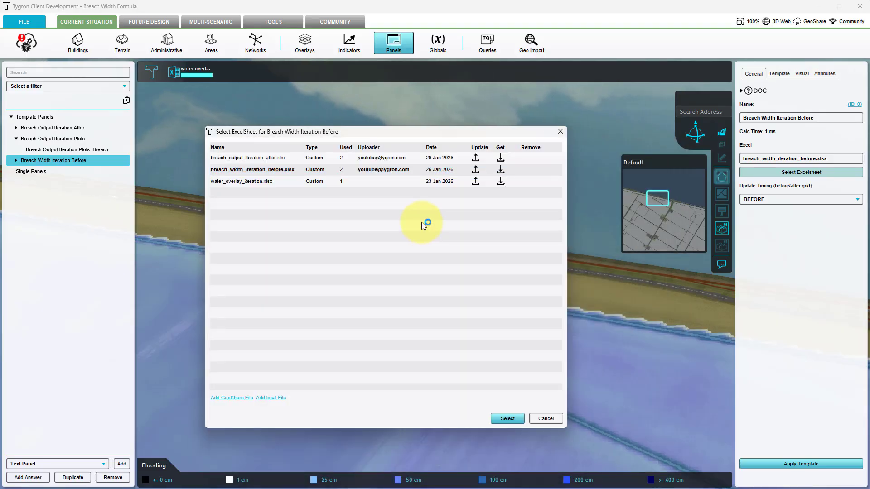
{"action": "left_click", "coordinate": [288, 170]}
{"action": "left_click", "coordinate": [504, 417]}
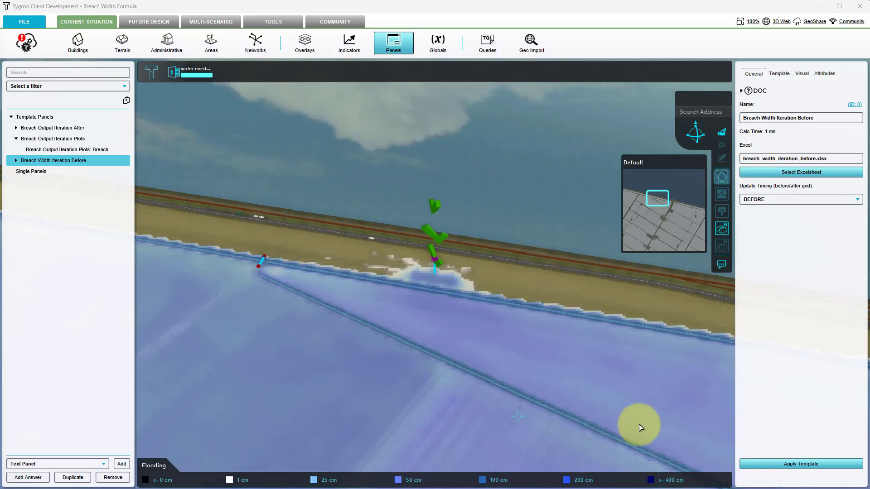
Reapply the Breach Width Iteration Before template to the areas with BREACH_HEIGHT and recalculate the project
{"action": "left_click", "coordinate": [778, 467]}
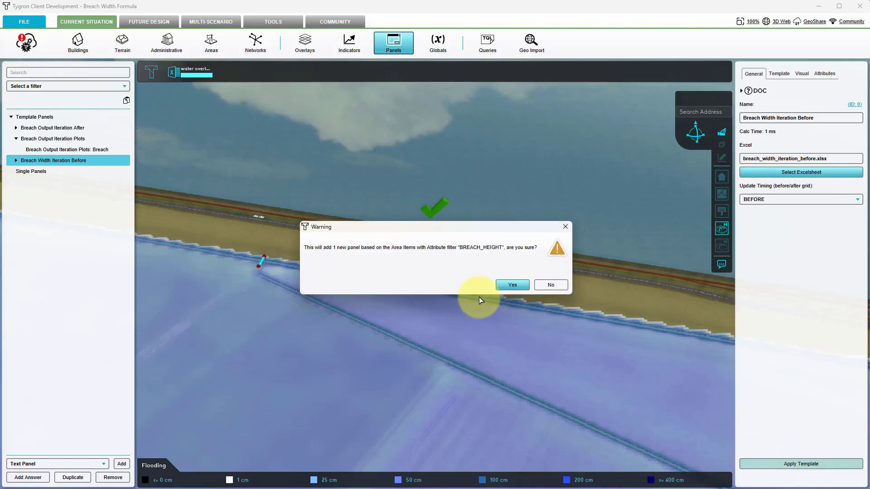
{"action": "left_click", "coordinate": [512, 285]}
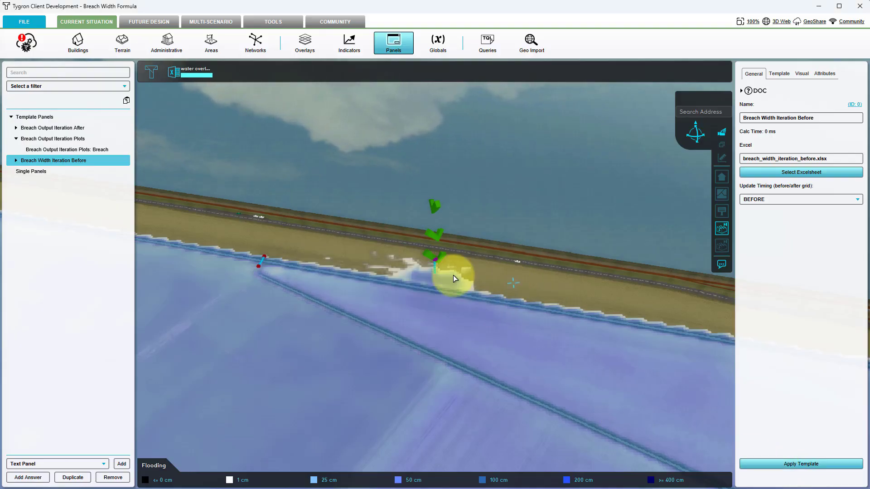
{"action": "left_click", "coordinate": [29, 46]}
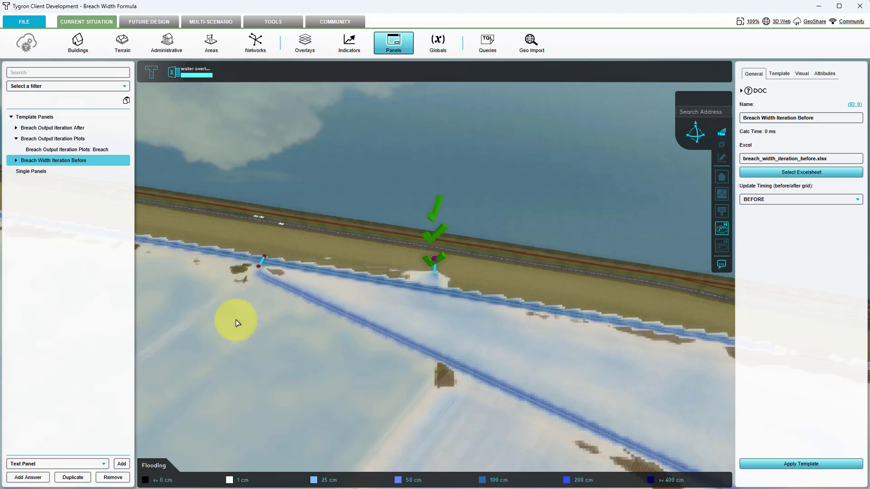
Open the Breach Output Iteration Plots panel for the breach and show only the Breach Width series
{"action": "left_click", "coordinate": [100, 153]}
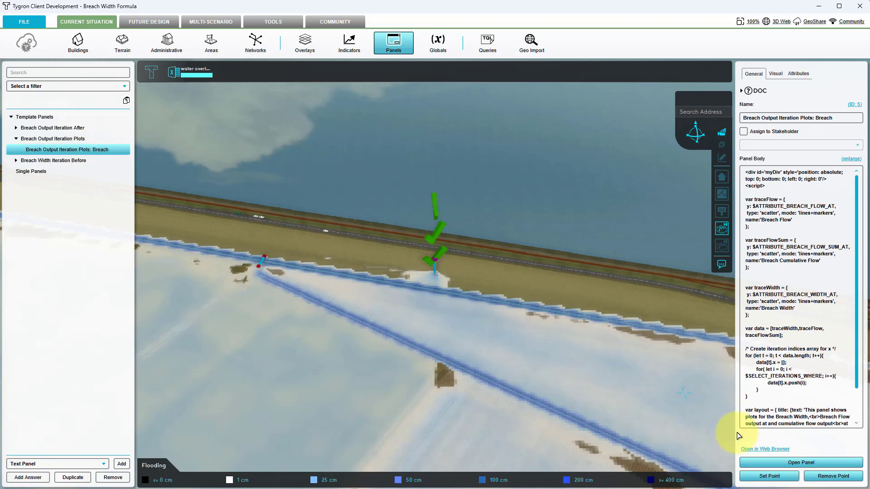
{"action": "left_click", "coordinate": [771, 462]}
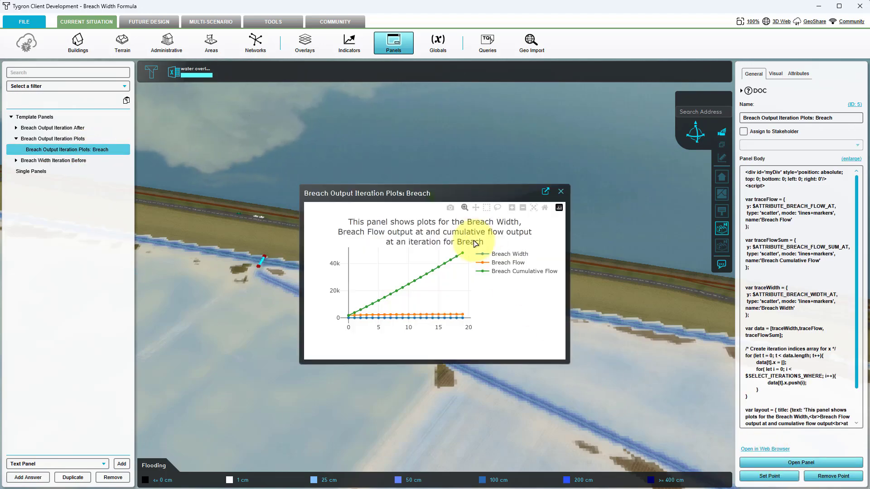
{"action": "double_click", "coordinate": [500, 256]}
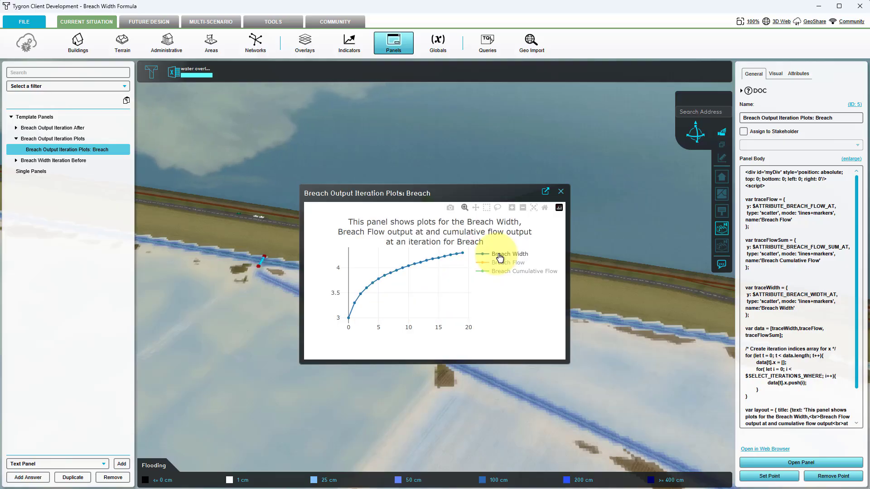